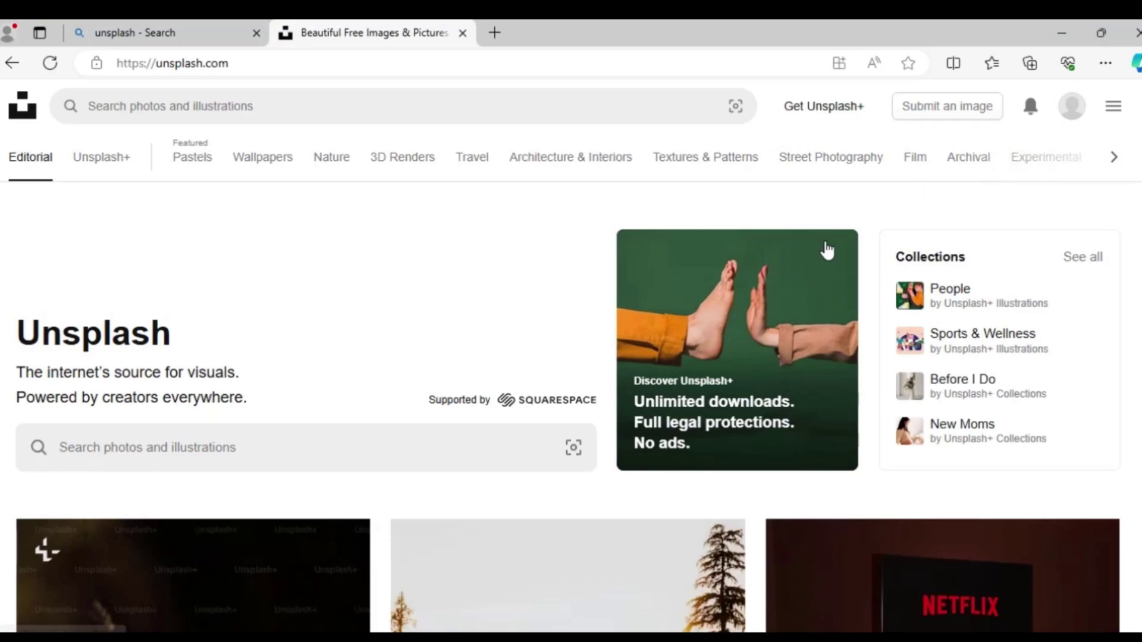
Step: Go to the Unsplash License page from the site menu and scroll through its free-use terms
{"action": "scroll", "coordinate": [827, 250], "scroll_direction": "down", "scroll_amount": 10}
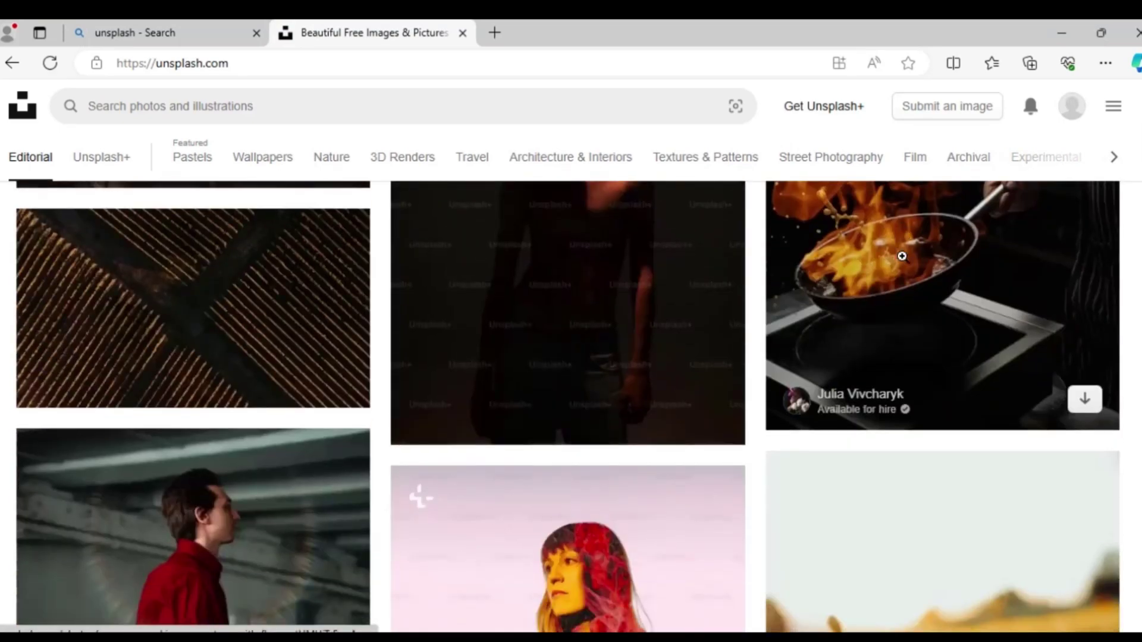
{"action": "scroll", "coordinate": [901, 255], "scroll_direction": "down", "scroll_amount": 8}
{"action": "scroll", "coordinate": [902, 255], "scroll_direction": "up", "scroll_amount": 20}
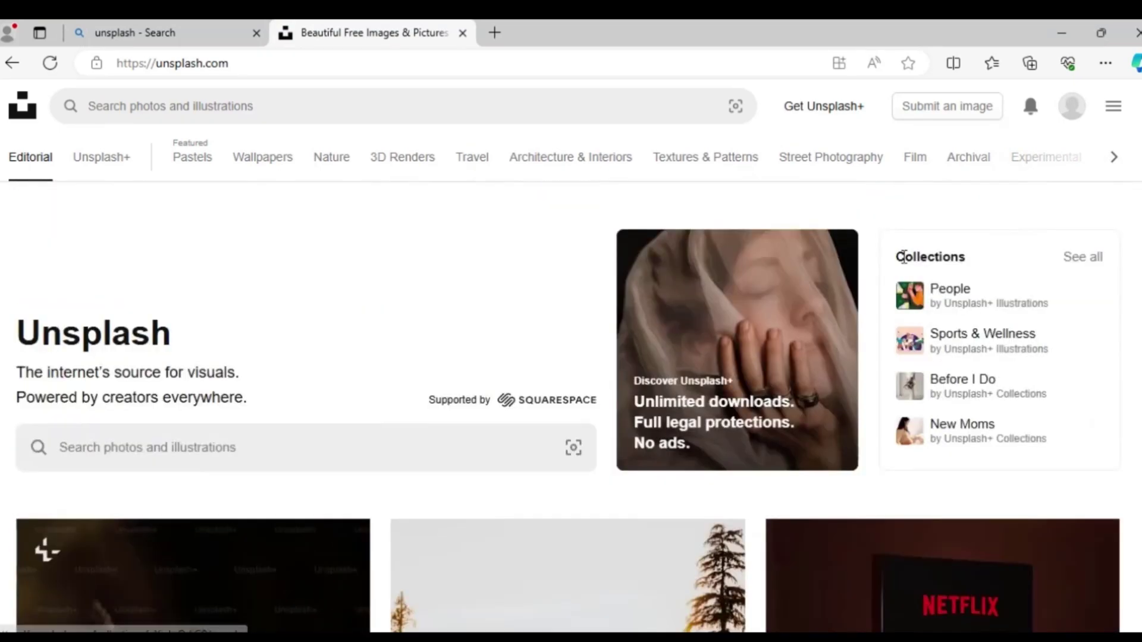
{"action": "left_click", "coordinate": [1116, 107]}
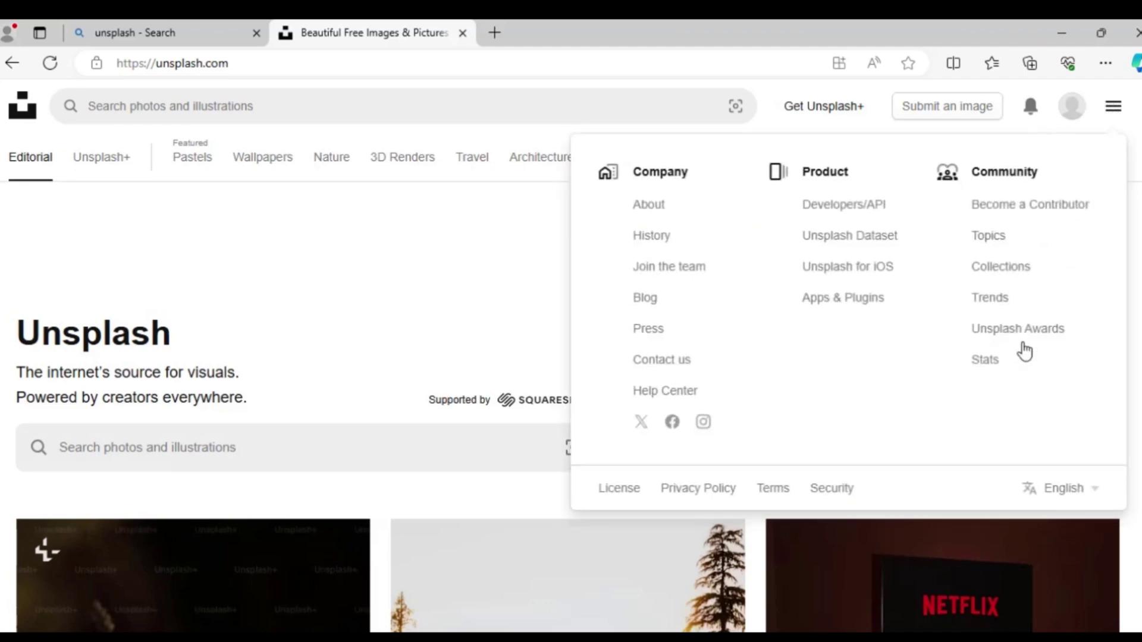
{"action": "left_click", "coordinate": [622, 489]}
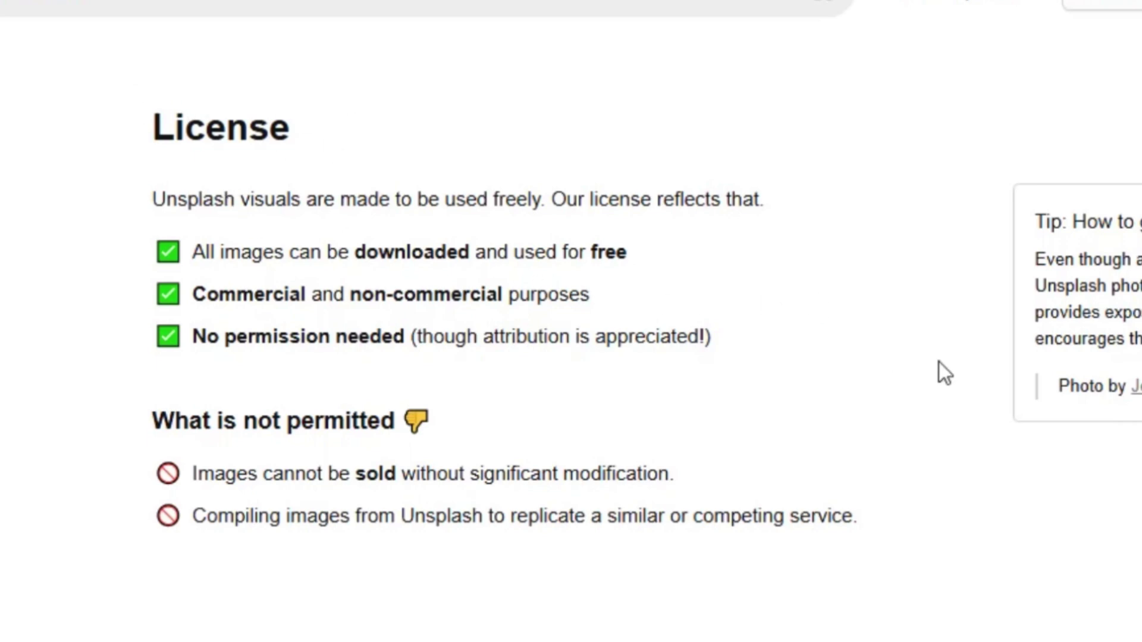
{"action": "scroll", "coordinate": [940, 362], "scroll_direction": "down", "scroll_amount": 2}
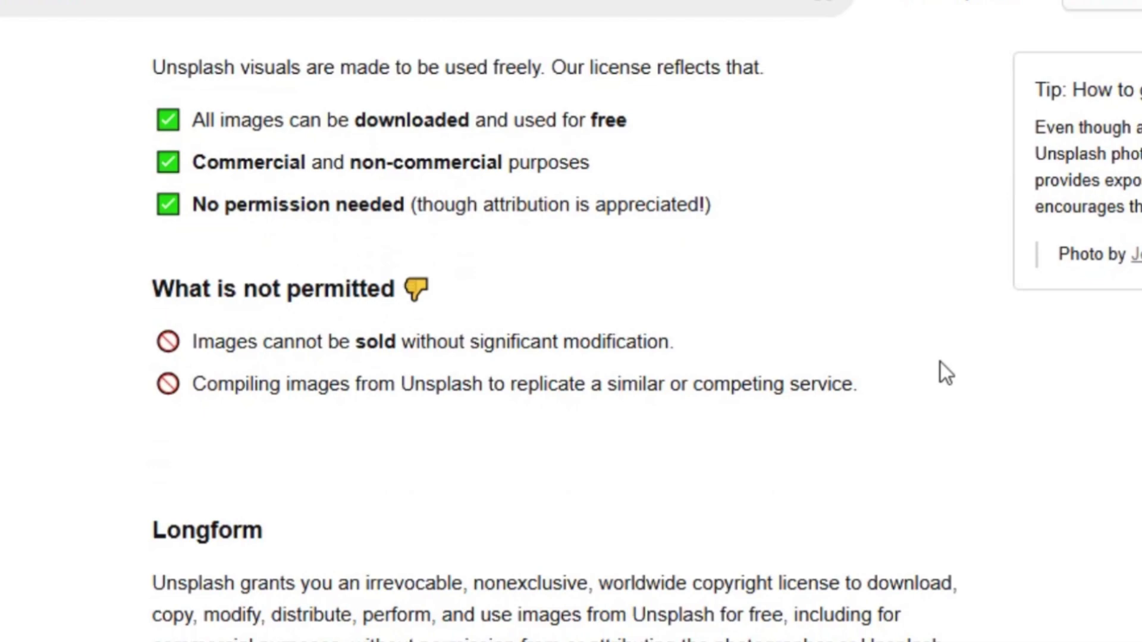
{"action": "scroll", "coordinate": [940, 362], "scroll_direction": "down", "scroll_amount": 2}
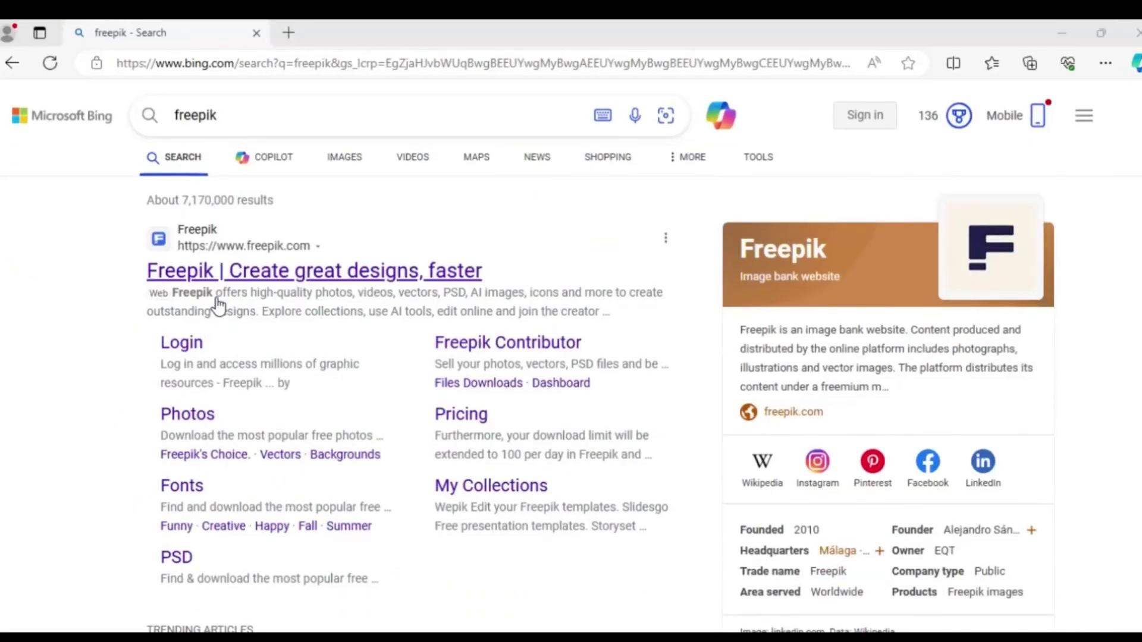
Step: Open Freepik from the Bing results and search for 'DINO'
{"action": "left_click", "coordinate": [229, 277]}
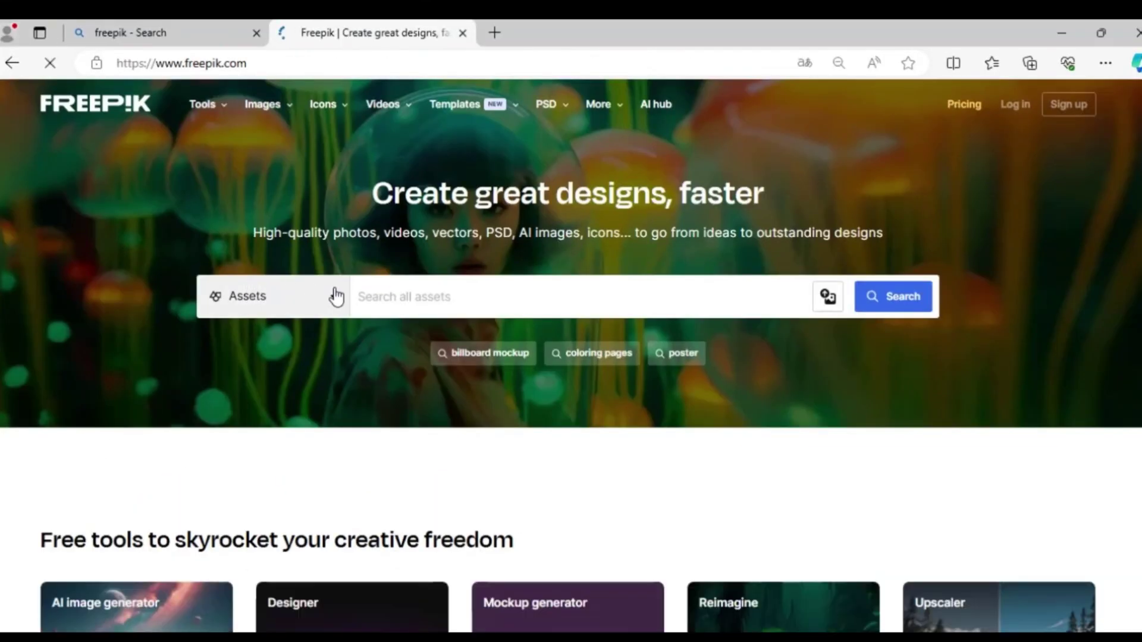
{"action": "left_click", "coordinate": [393, 296]}
{"action": "type", "text": "DINO"}
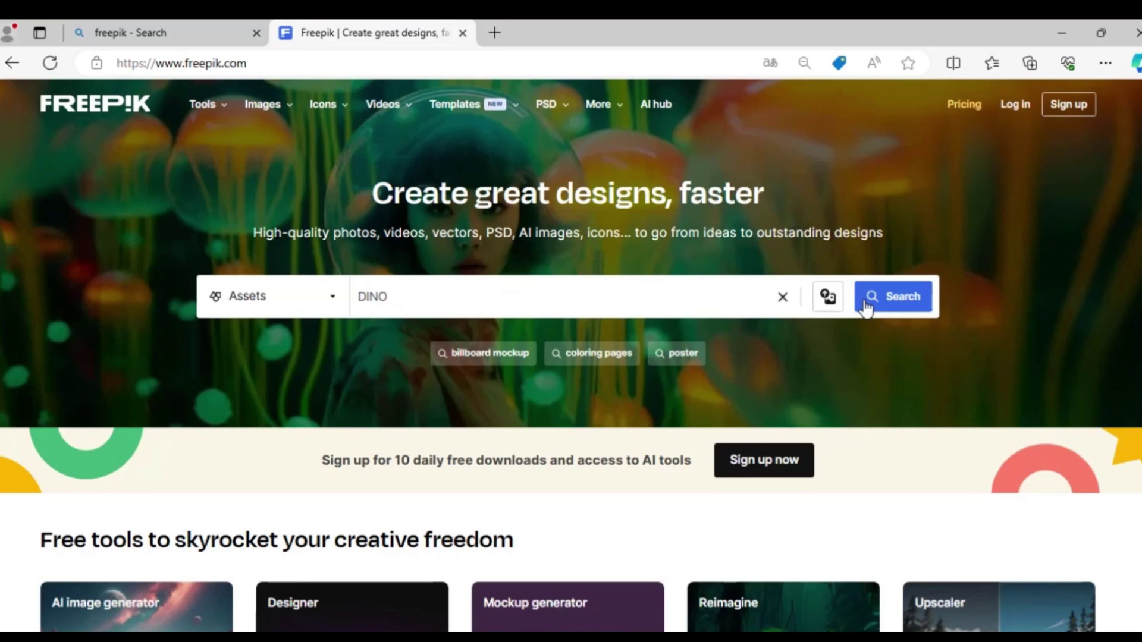
{"action": "left_click", "coordinate": [866, 304]}
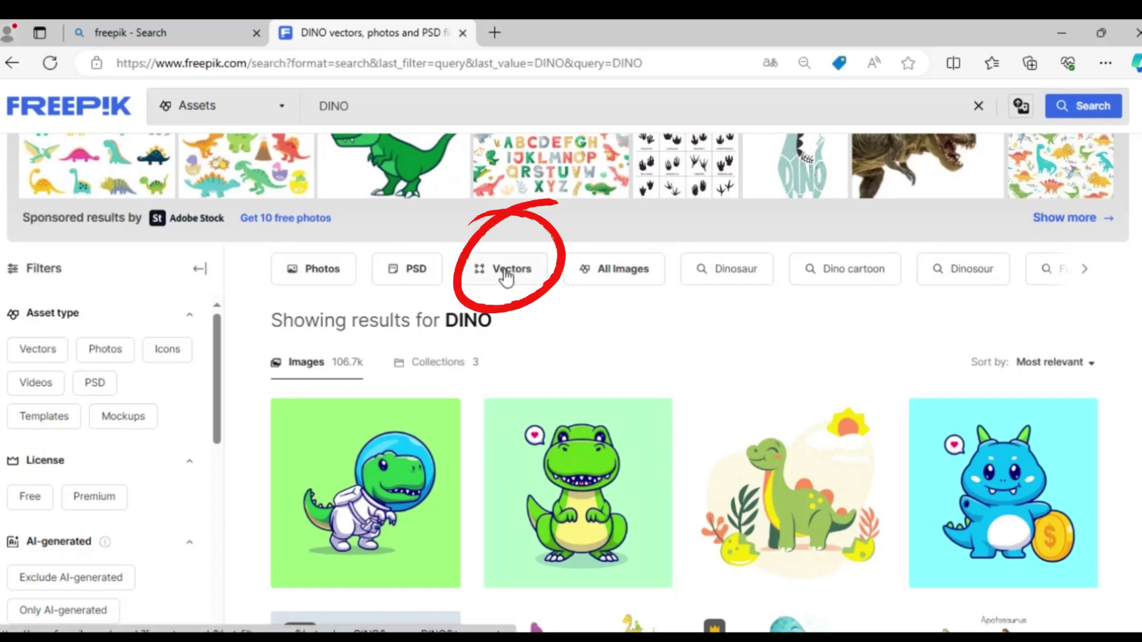
Step: Narrow the dinosaur results to free-licensed vectors and browse them
{"action": "left_click", "coordinate": [506, 273]}
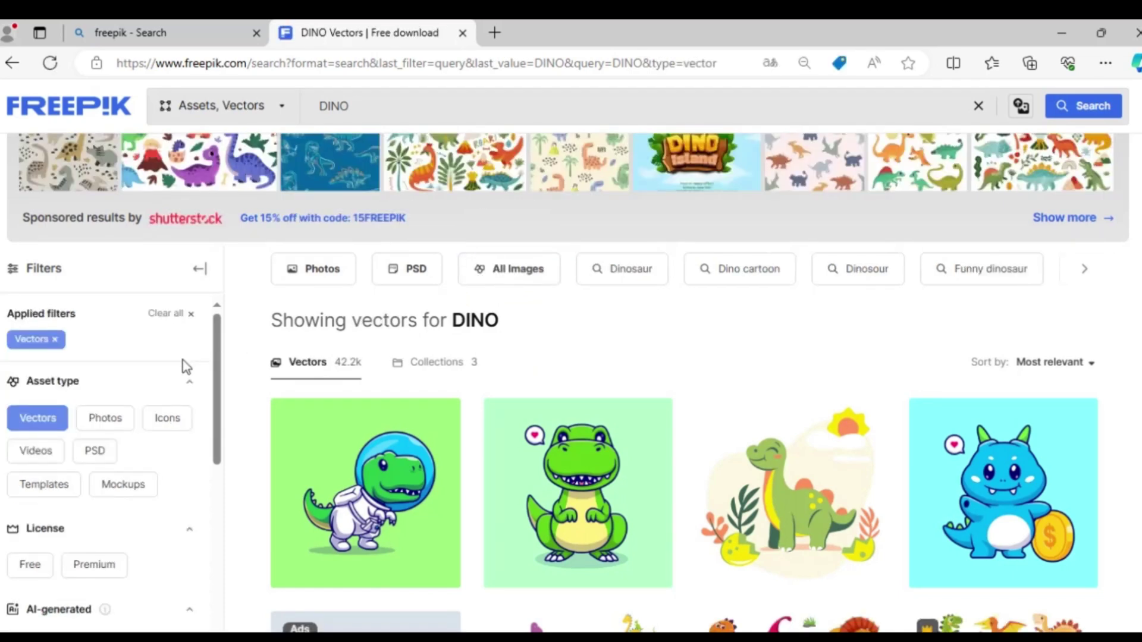
{"action": "scroll", "coordinate": [185, 366], "scroll_direction": "down", "scroll_amount": 3}
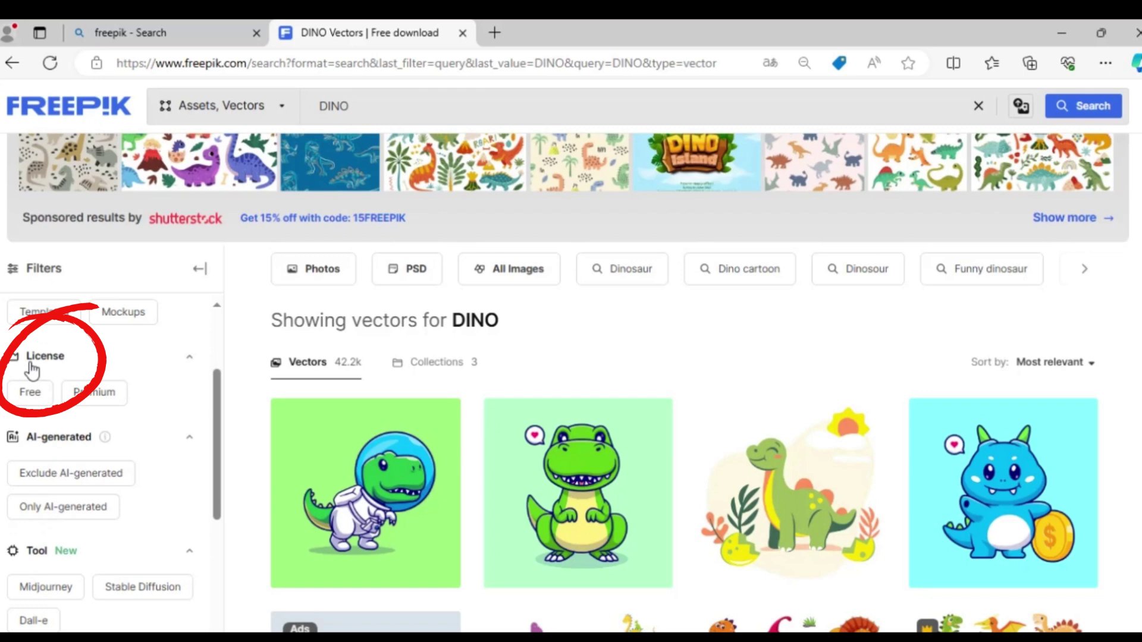
{"action": "left_click", "coordinate": [31, 394]}
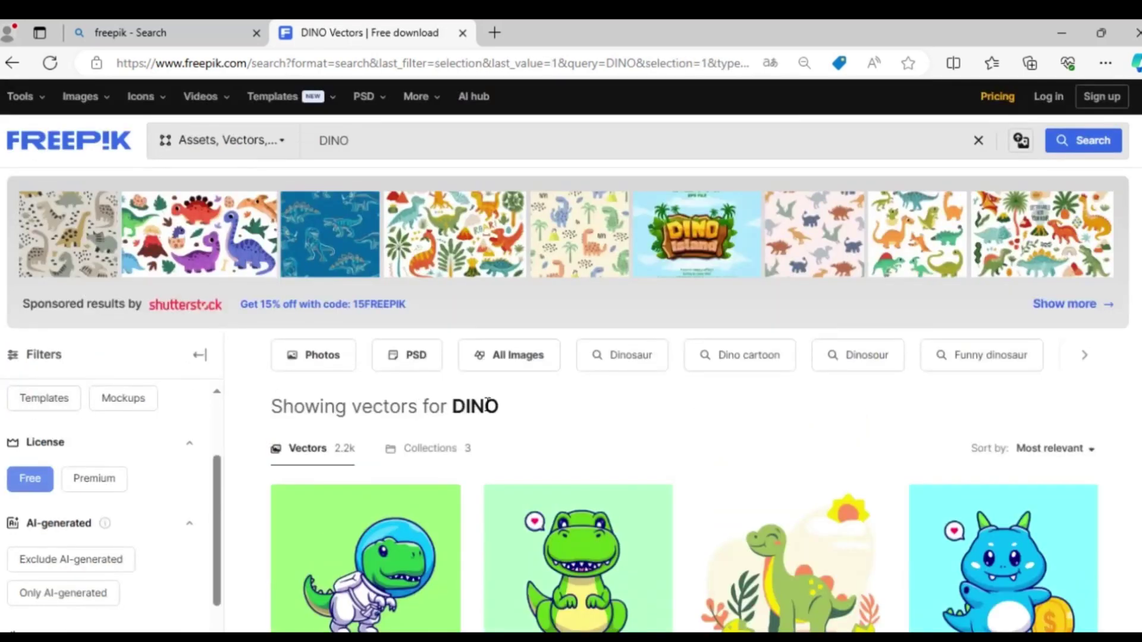
{"action": "scroll", "coordinate": [619, 428], "scroll_direction": "down", "scroll_amount": 10}
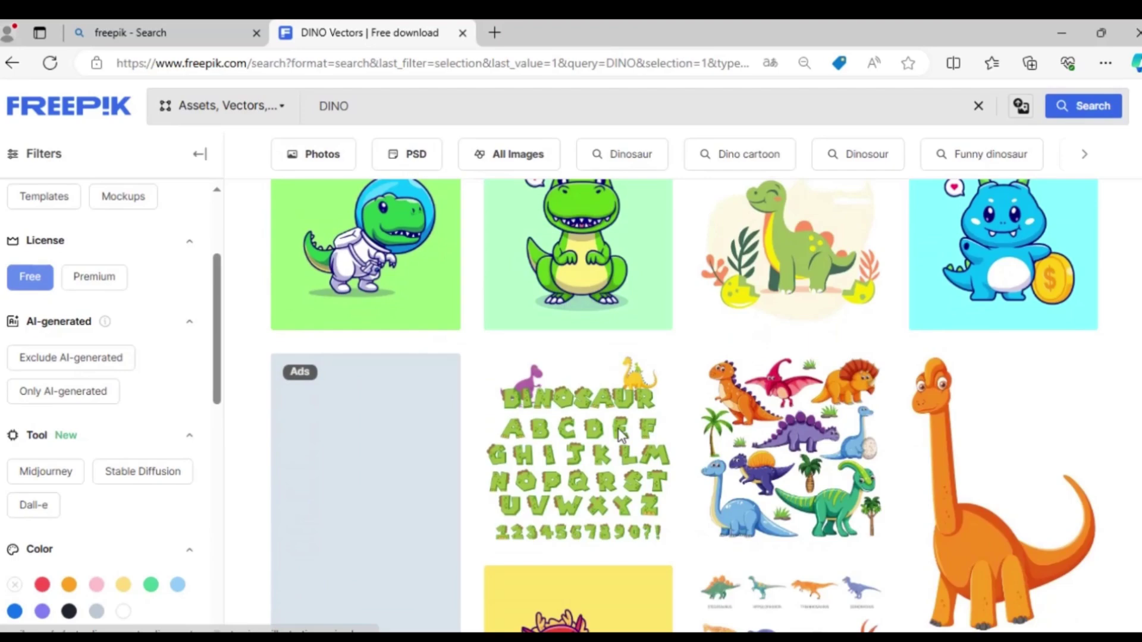
{"action": "scroll", "coordinate": [619, 435], "scroll_direction": "down", "scroll_amount": 8}
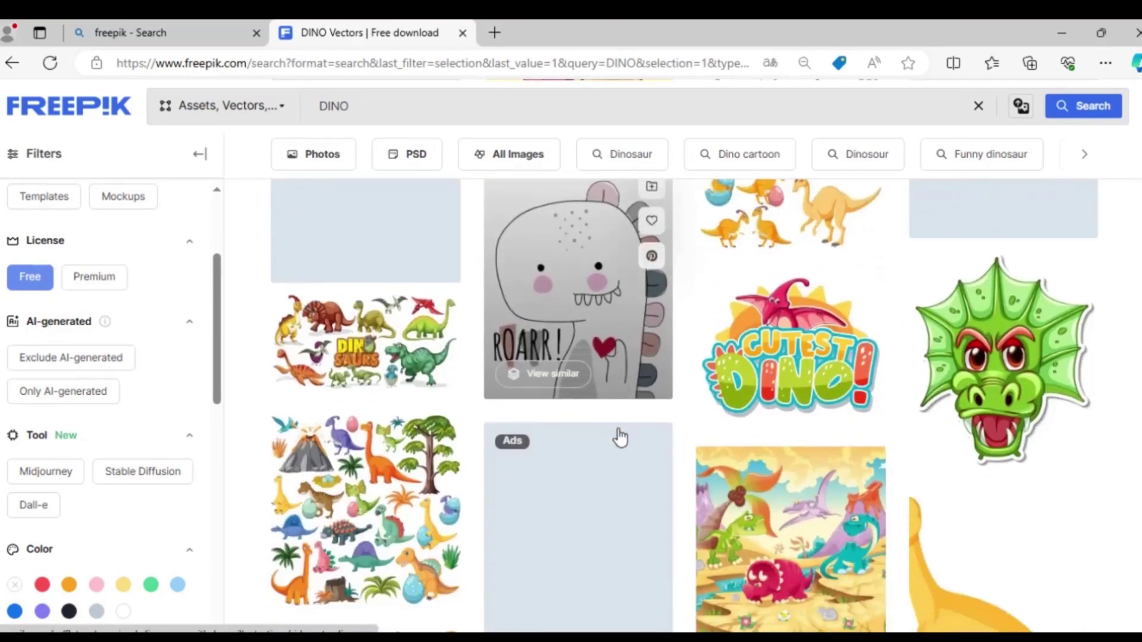
{"action": "scroll", "coordinate": [620, 436], "scroll_direction": "down", "scroll_amount": 10}
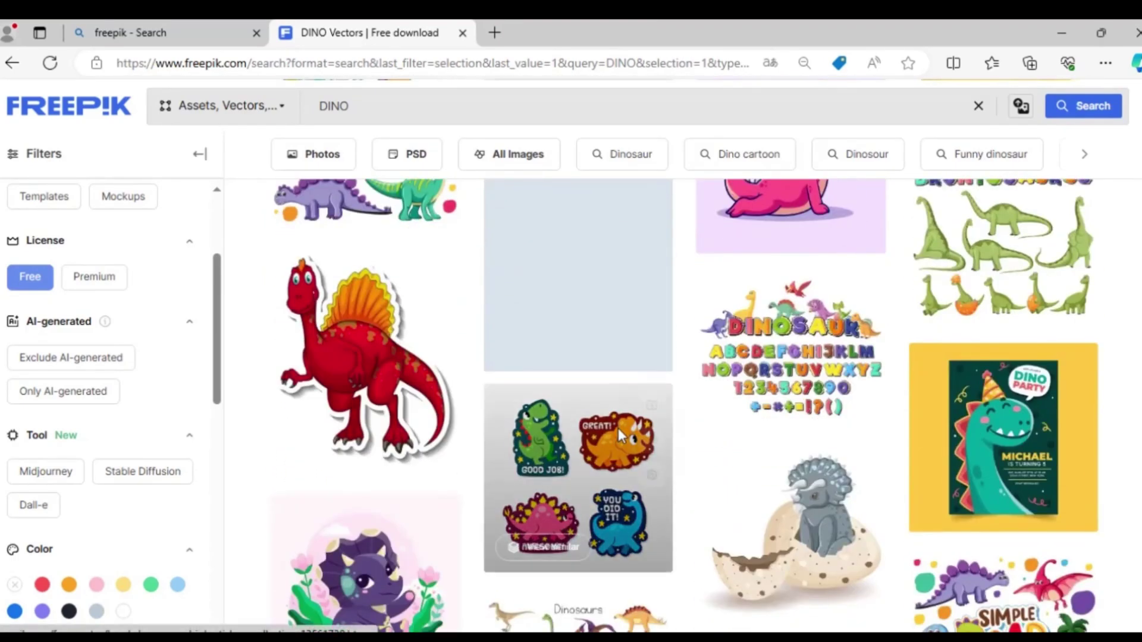
{"action": "scroll", "coordinate": [619, 436], "scroll_direction": "down", "scroll_amount": 10}
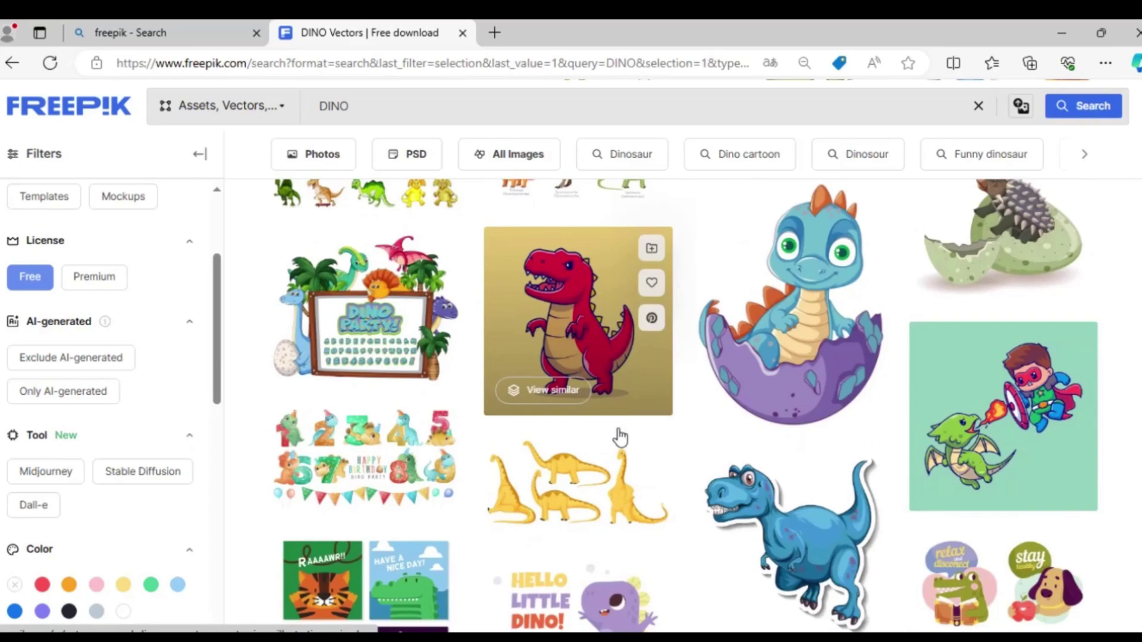
{"action": "scroll", "coordinate": [619, 436], "scroll_direction": "down", "scroll_amount": 10}
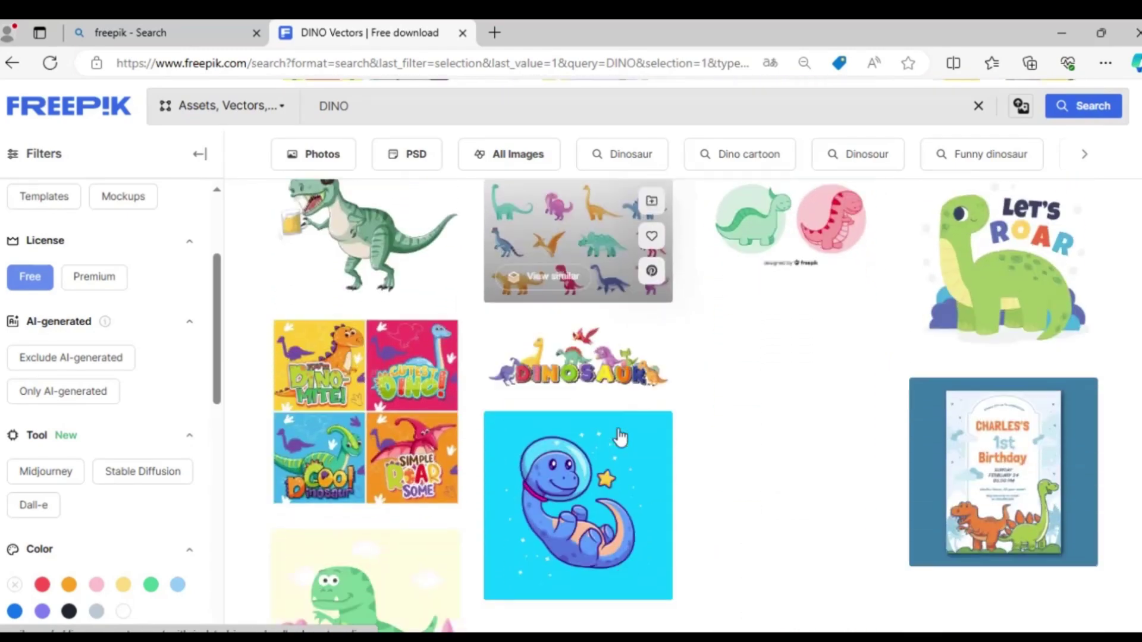
{"action": "scroll", "coordinate": [619, 436], "scroll_direction": "down", "scroll_amount": 5}
Step: On the next results page, download the free happy cartoon dinosaur vector with attribution
{"action": "left_click", "coordinate": [618, 431]}
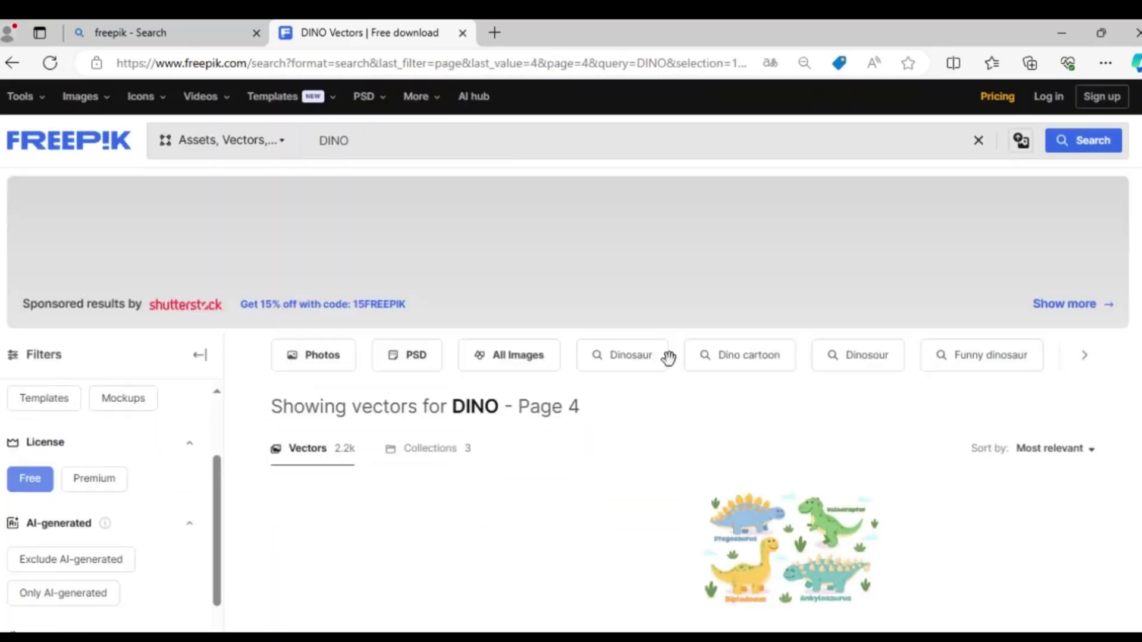
{"action": "scroll", "coordinate": [732, 408], "scroll_direction": "down", "scroll_amount": 5}
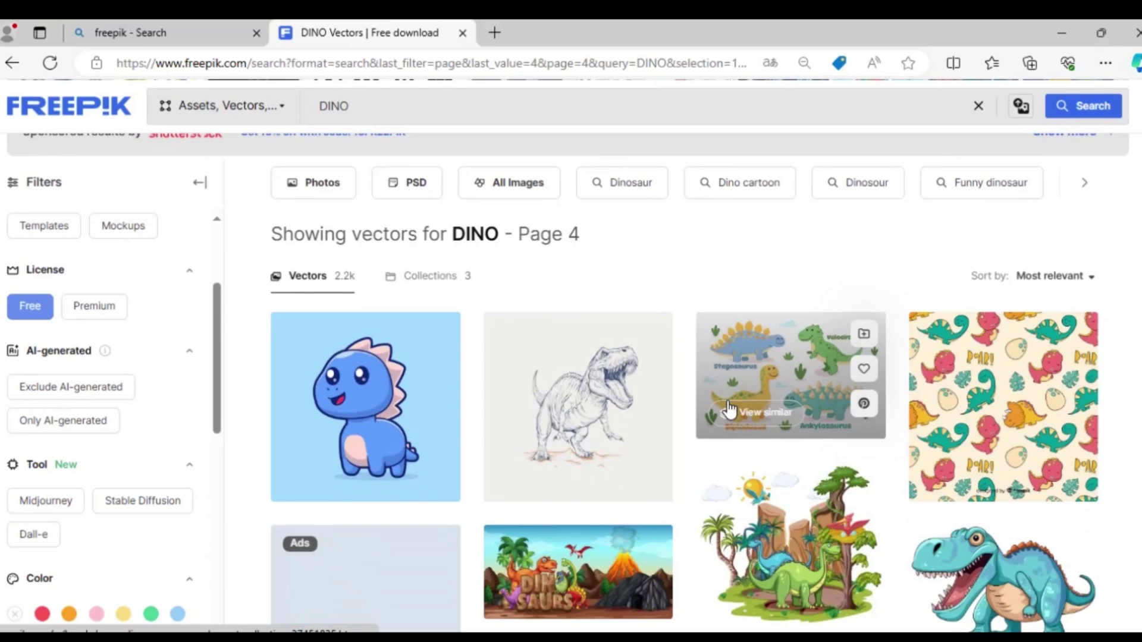
{"action": "scroll", "coordinate": [729, 409], "scroll_direction": "down", "scroll_amount": 10}
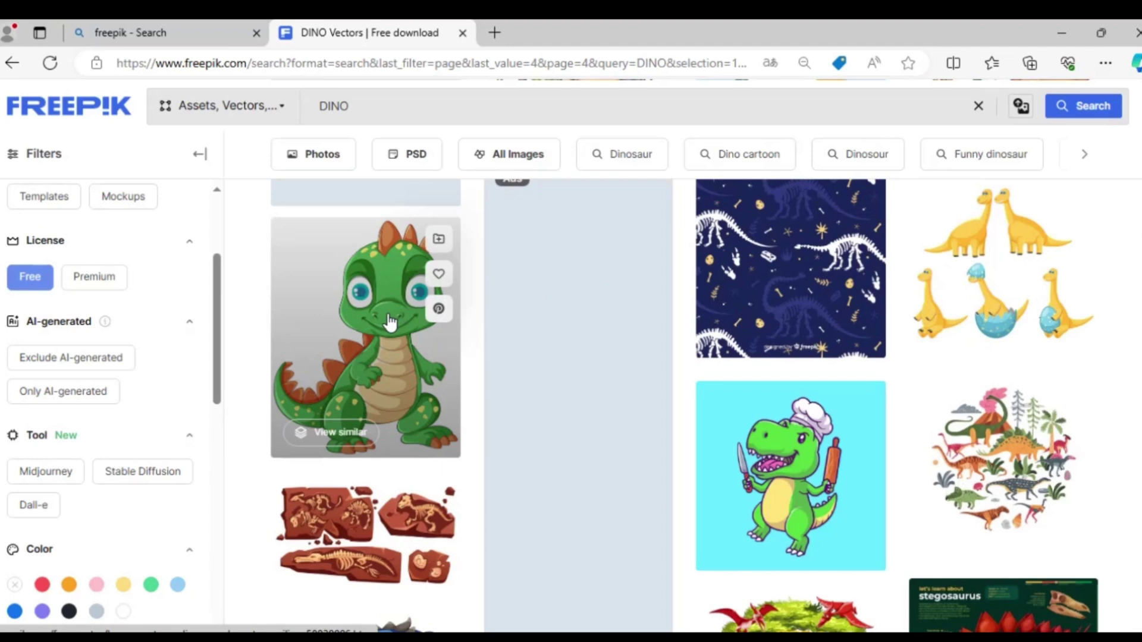
{"action": "left_click", "coordinate": [378, 328]}
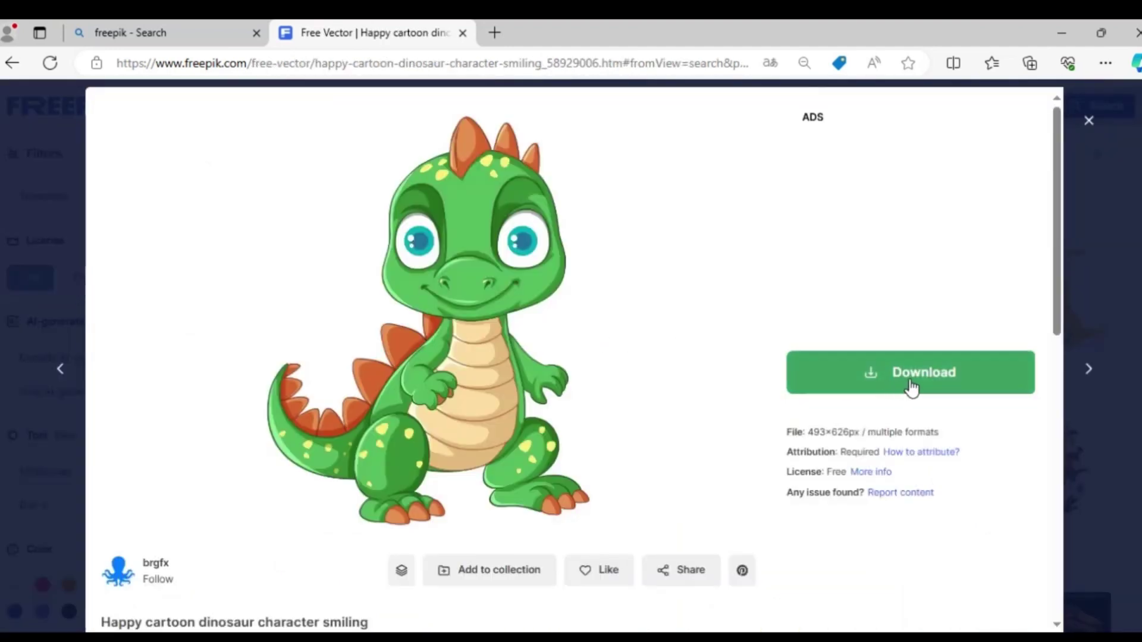
{"action": "left_click", "coordinate": [916, 387]}
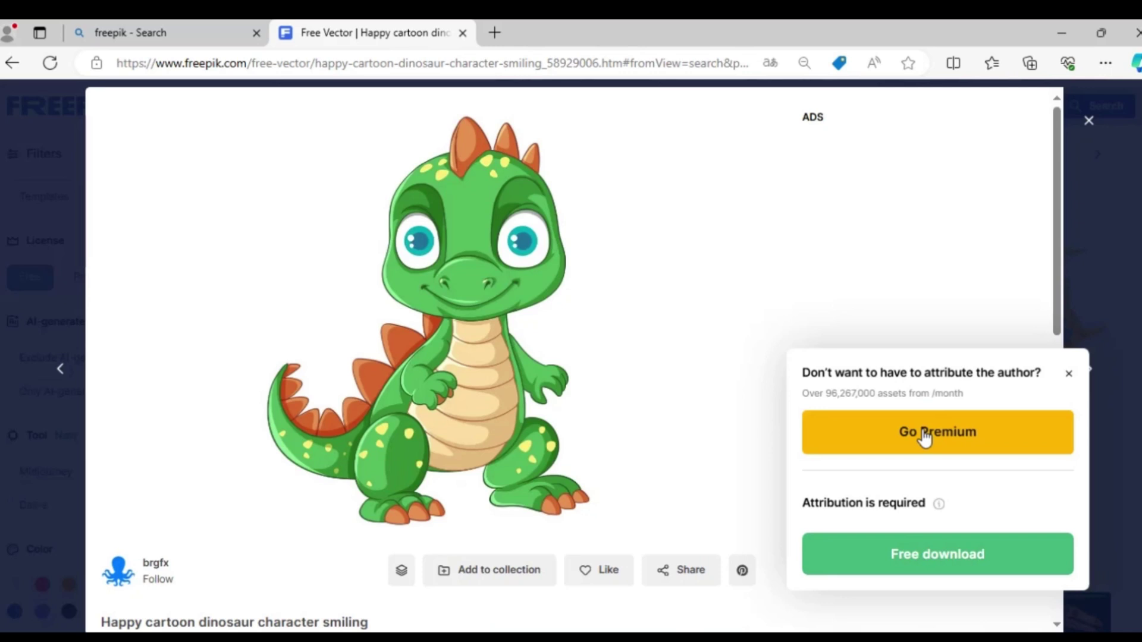
{"action": "left_click", "coordinate": [932, 553]}
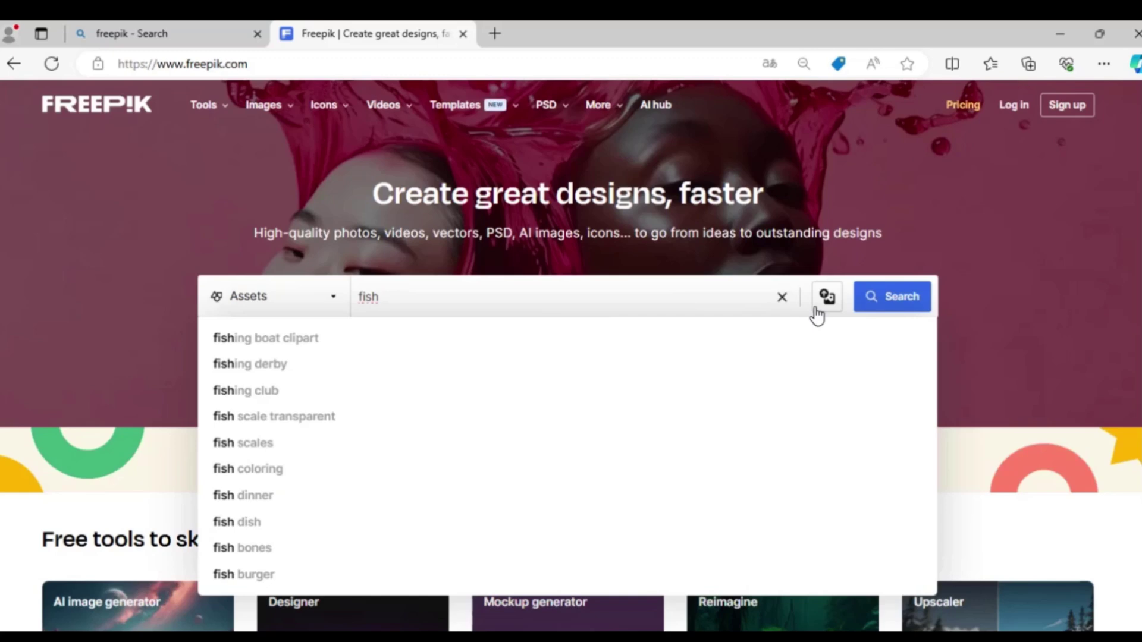
Step: Search 'fish', filter to free vectors, and bring up the clown fish download choices
{"action": "left_click", "coordinate": [879, 303]}
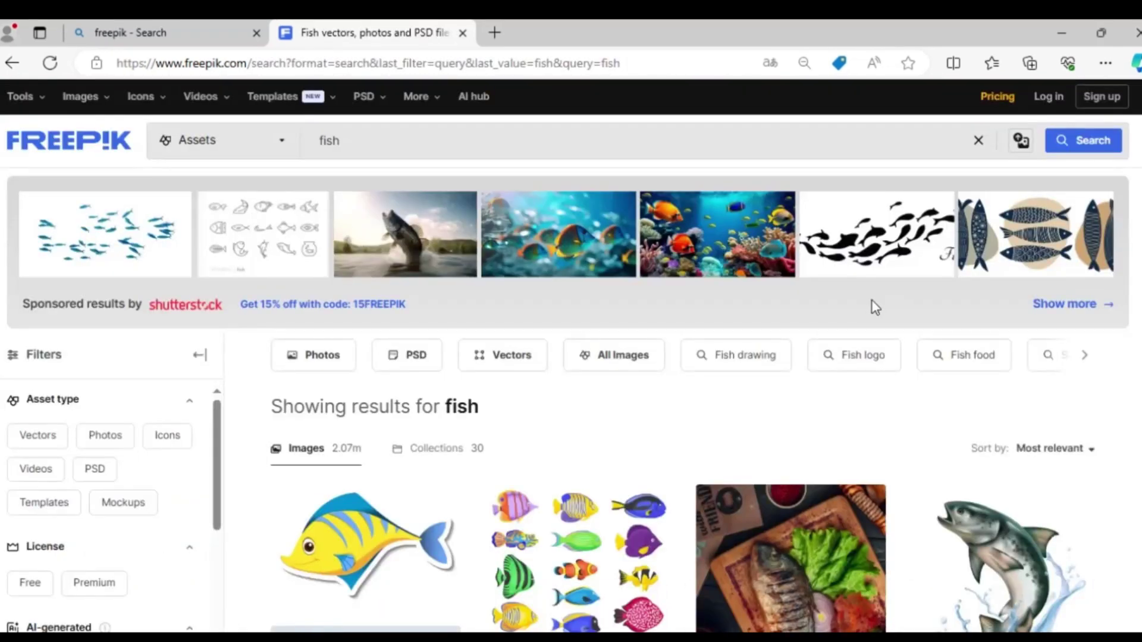
{"action": "left_click", "coordinate": [512, 370]}
{"action": "scroll", "coordinate": [512, 370], "scroll_direction": "down", "scroll_amount": 3}
{"action": "scroll", "coordinate": [512, 370], "scroll_direction": "down", "scroll_amount": 2}
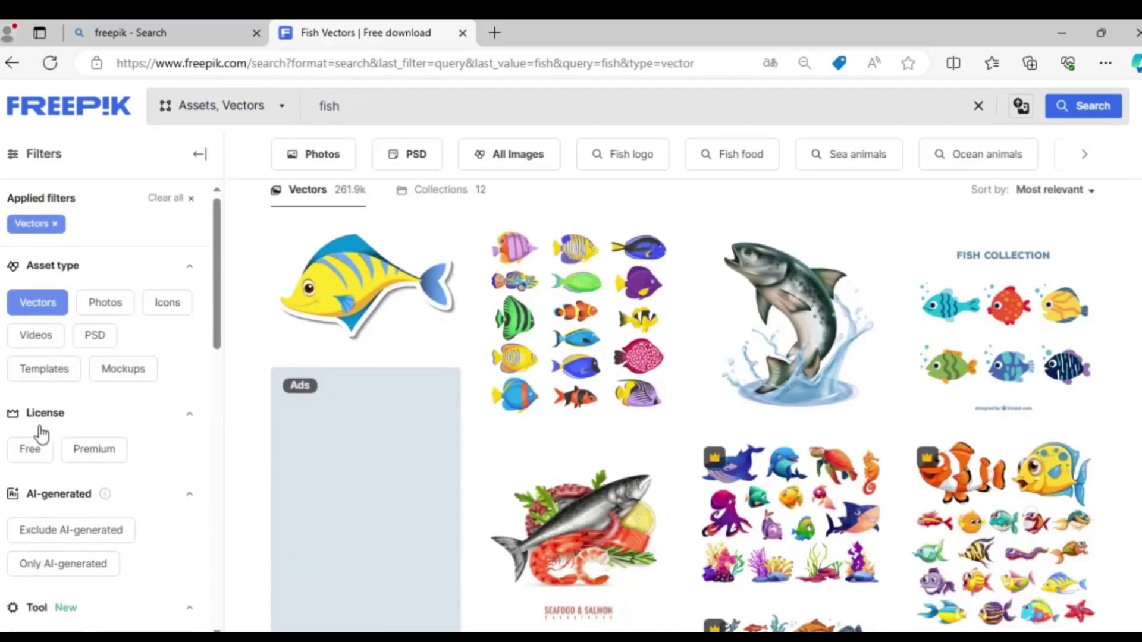
{"action": "left_click", "coordinate": [36, 456]}
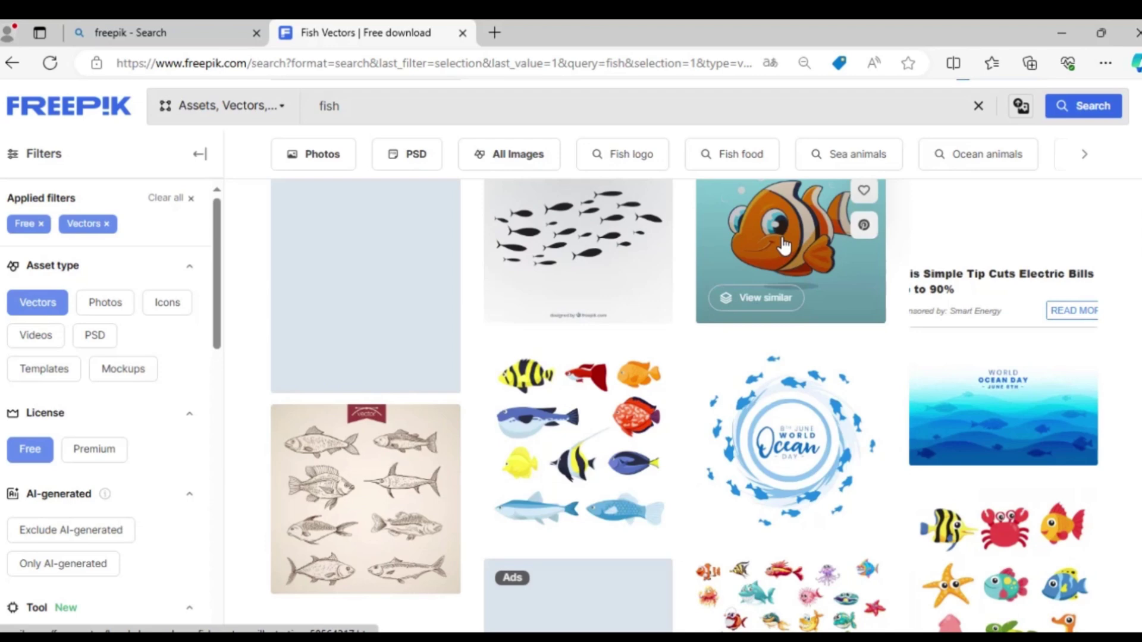
{"action": "left_click", "coordinate": [767, 246]}
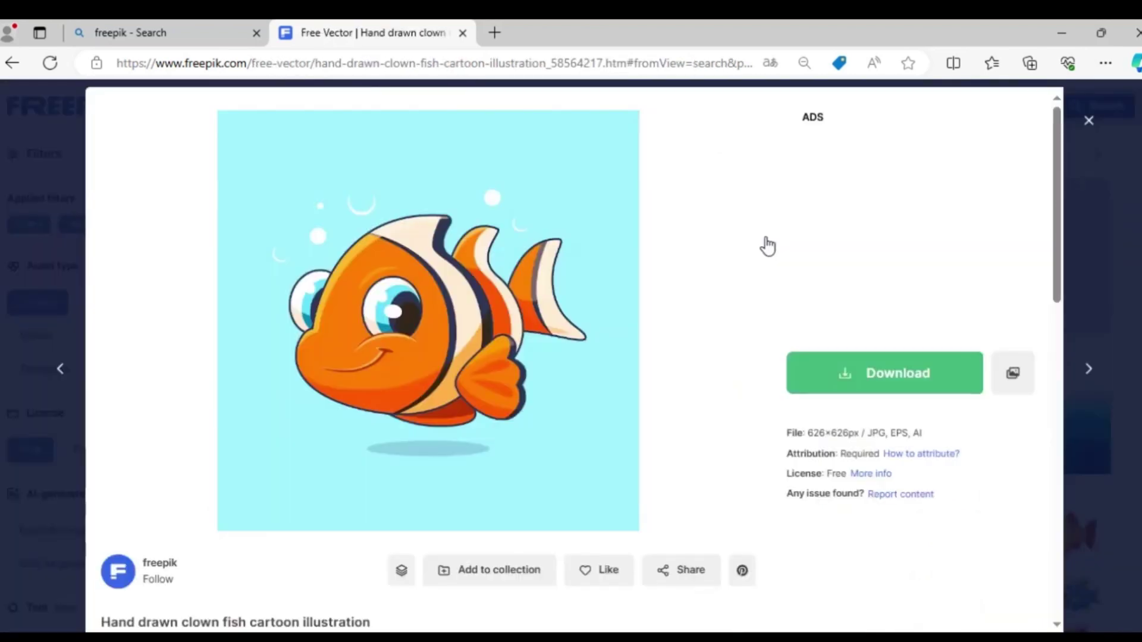
{"action": "left_click", "coordinate": [866, 375]}
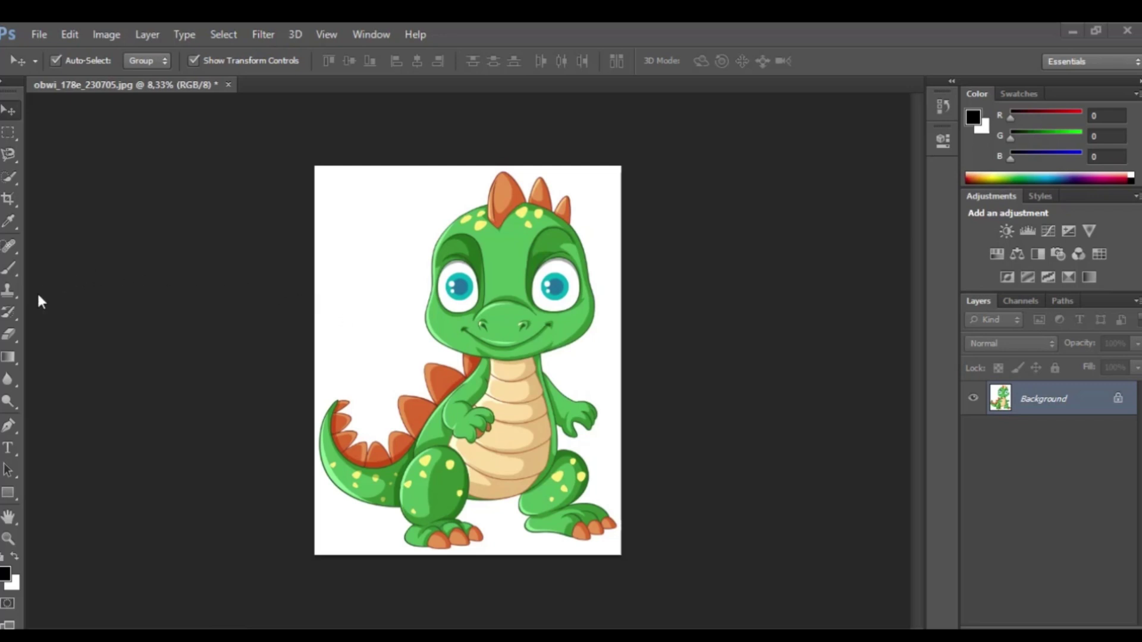
Step: Erase the dinosaur's white background with the Magic Eraser Tool
{"action": "left_click", "coordinate": [9, 342]}
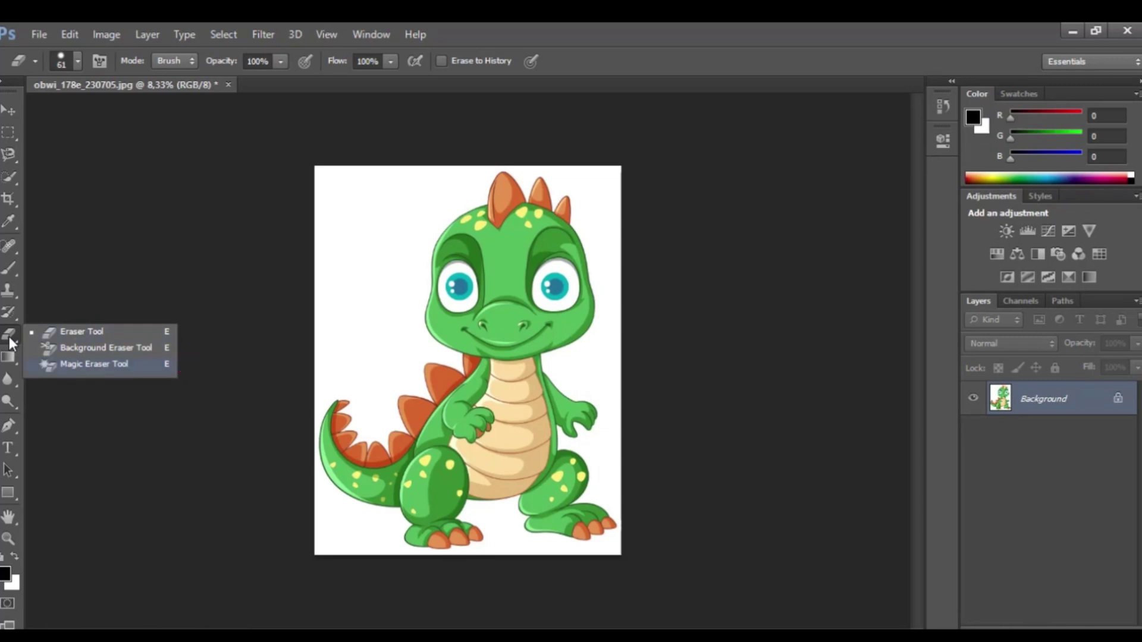
{"action": "key", "text": "shift+e"}
{"action": "key", "text": "shift+e"}
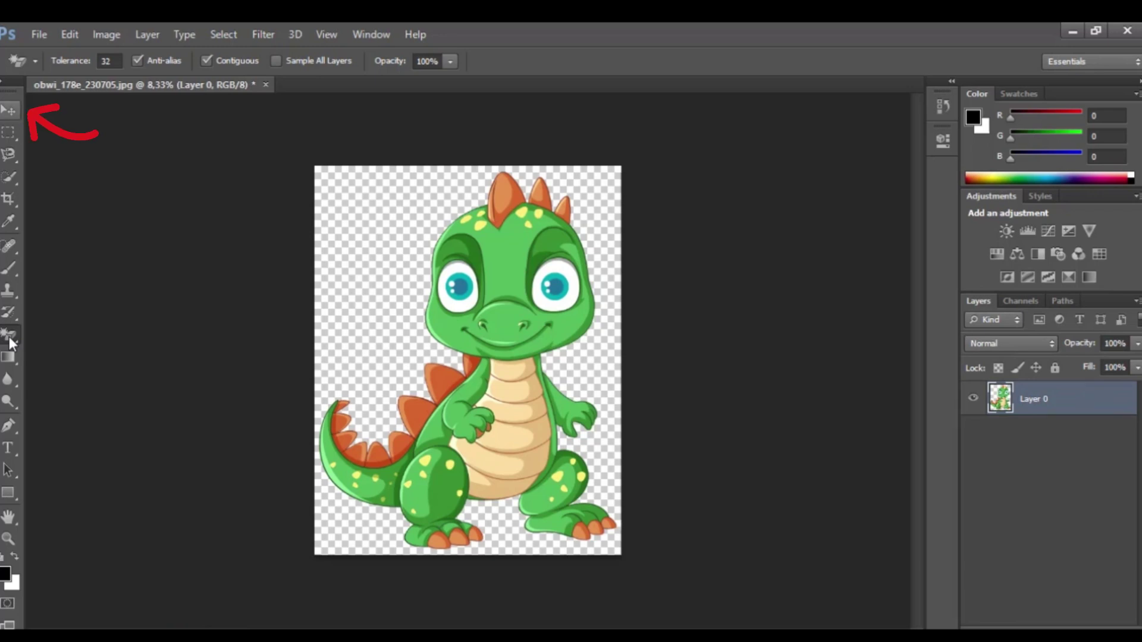
Step: Open the Filter Gallery on the dinosaur layer, zooming the preview to 12.5%
{"action": "key", "text": "v"}
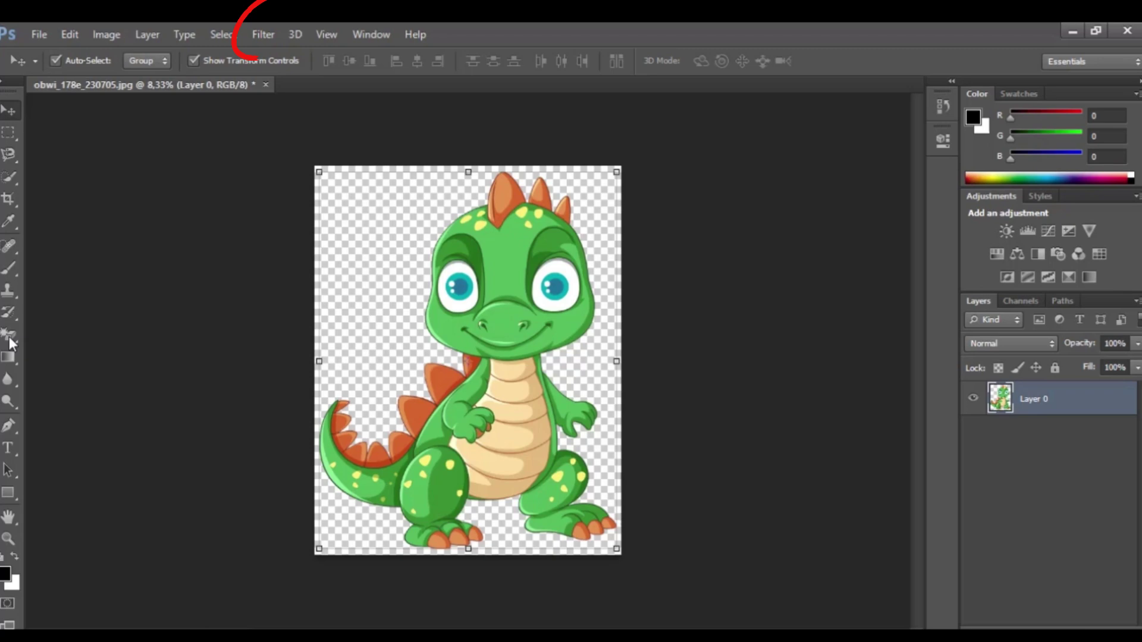
{"action": "key", "text": "alt+t"}
{"action": "key", "text": "Down"}
{"action": "key", "text": "Down"}
{"action": "key", "text": "Down"}
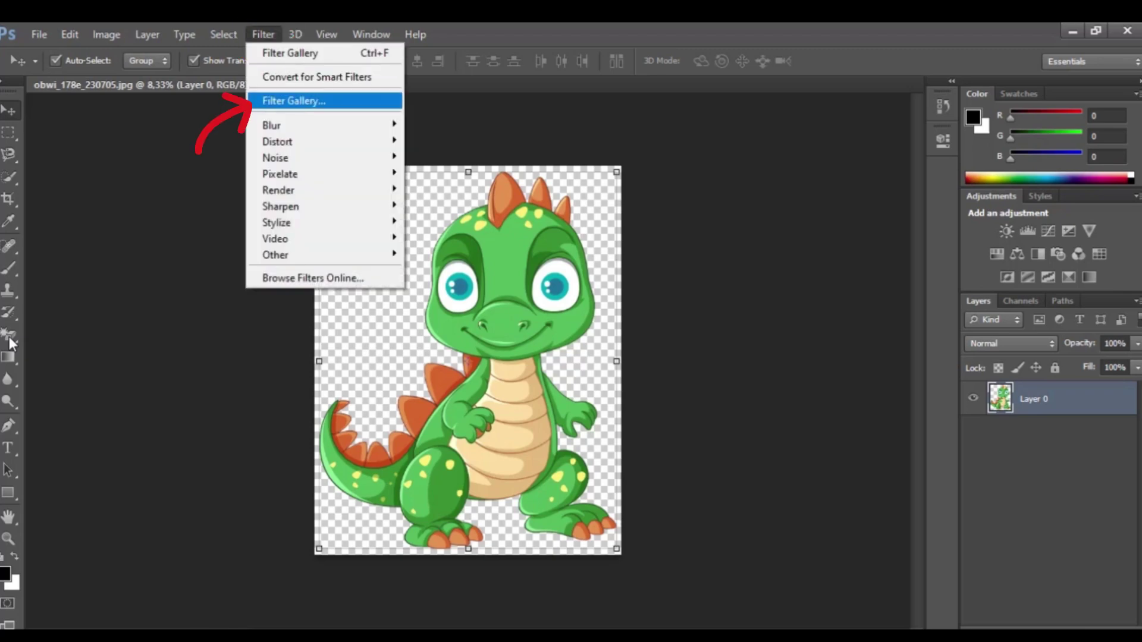
{"action": "key", "text": "Return"}
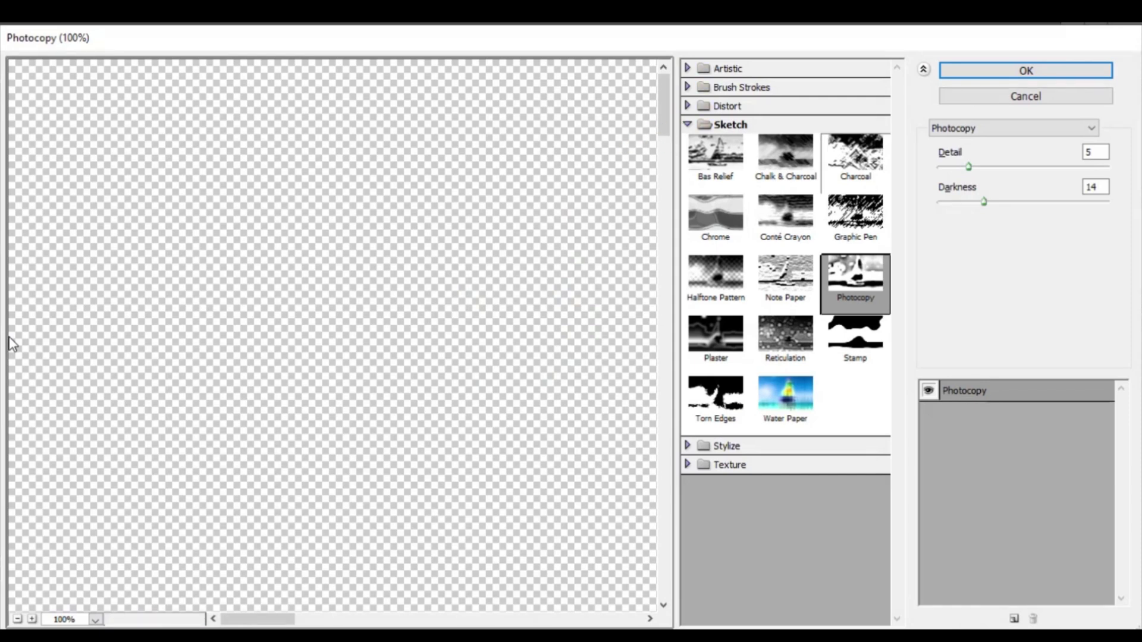
{"action": "key", "text": "ctrl+minus"}
{"action": "key", "text": "ctrl+minus"}
{"action": "key", "text": "ctrl+minus"}
{"action": "key", "text": "ctrl+minus"}
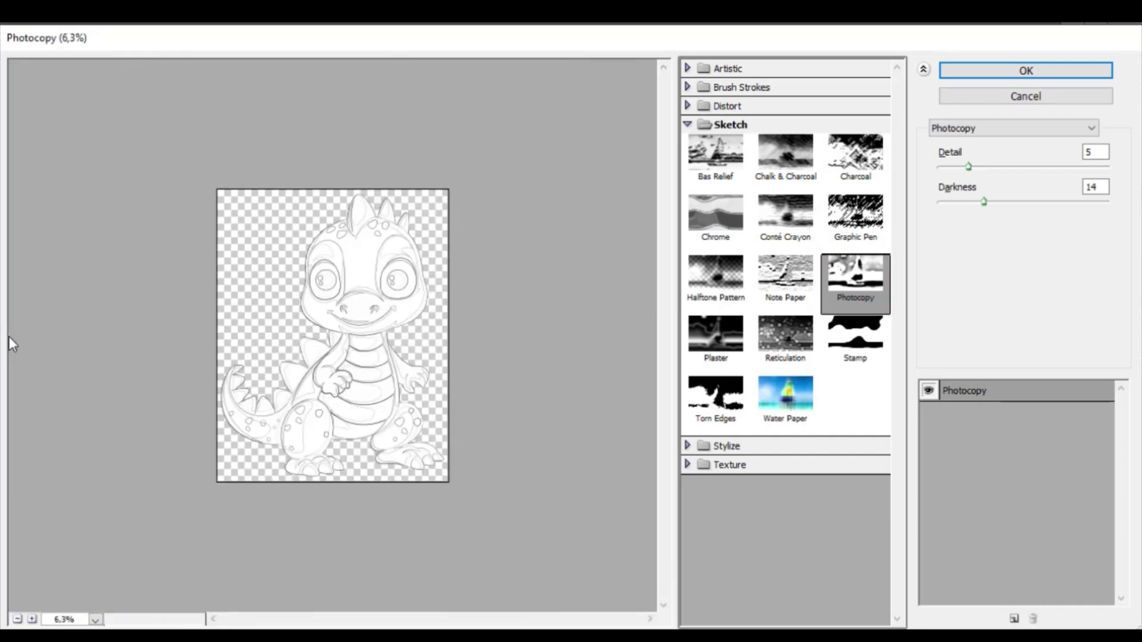
{"action": "key", "text": "ctrl+plus"}
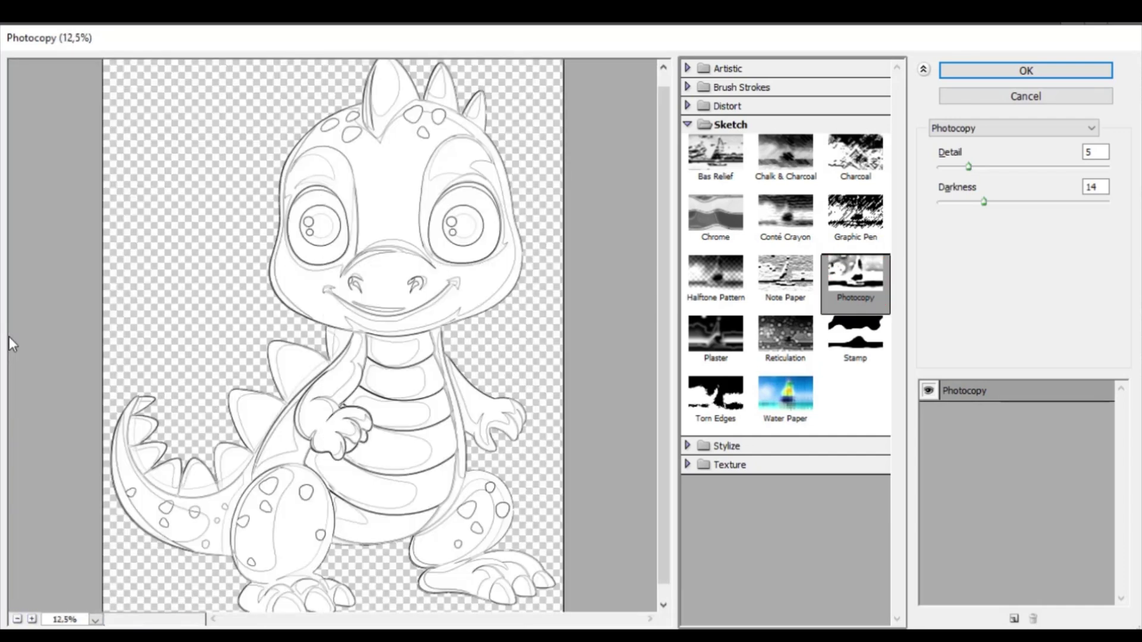
Step: Apply Sketch > Photocopy with Detail 5 and Darkness 10
{"action": "key", "text": "Tab"}
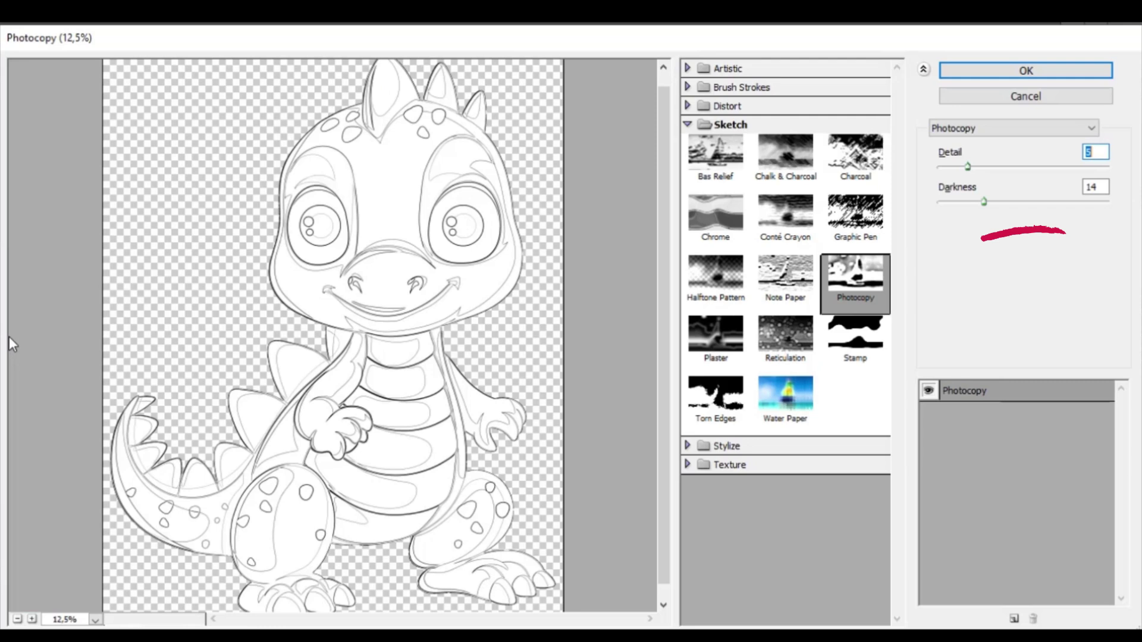
{"action": "type", "text": "5"}
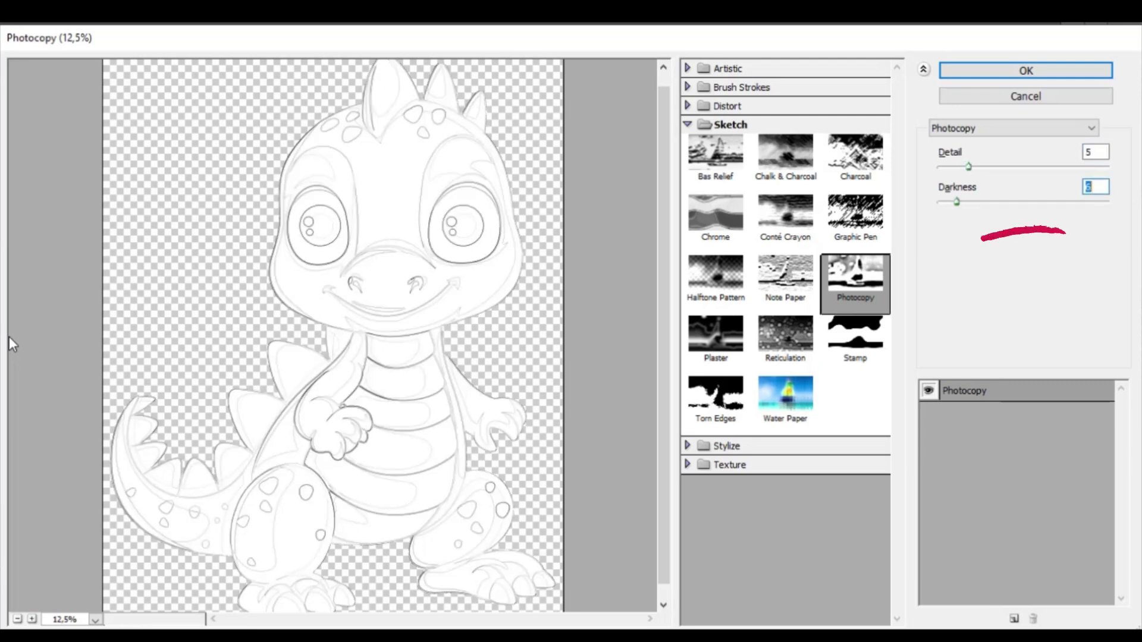
{"action": "key", "text": "Up"}
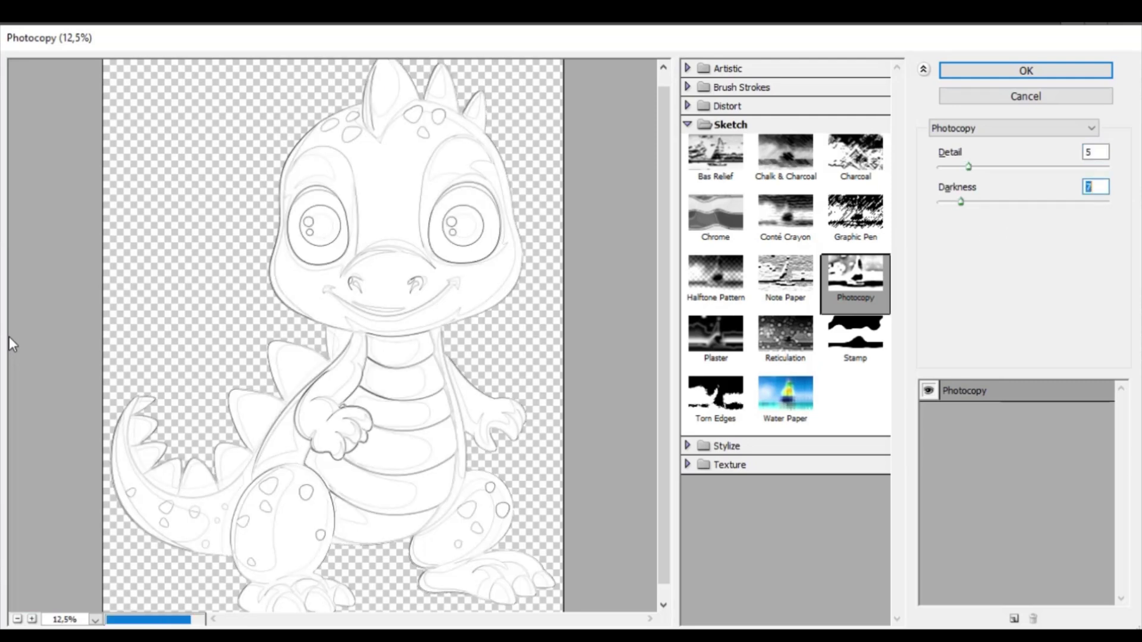
{"action": "key", "text": "Up"}
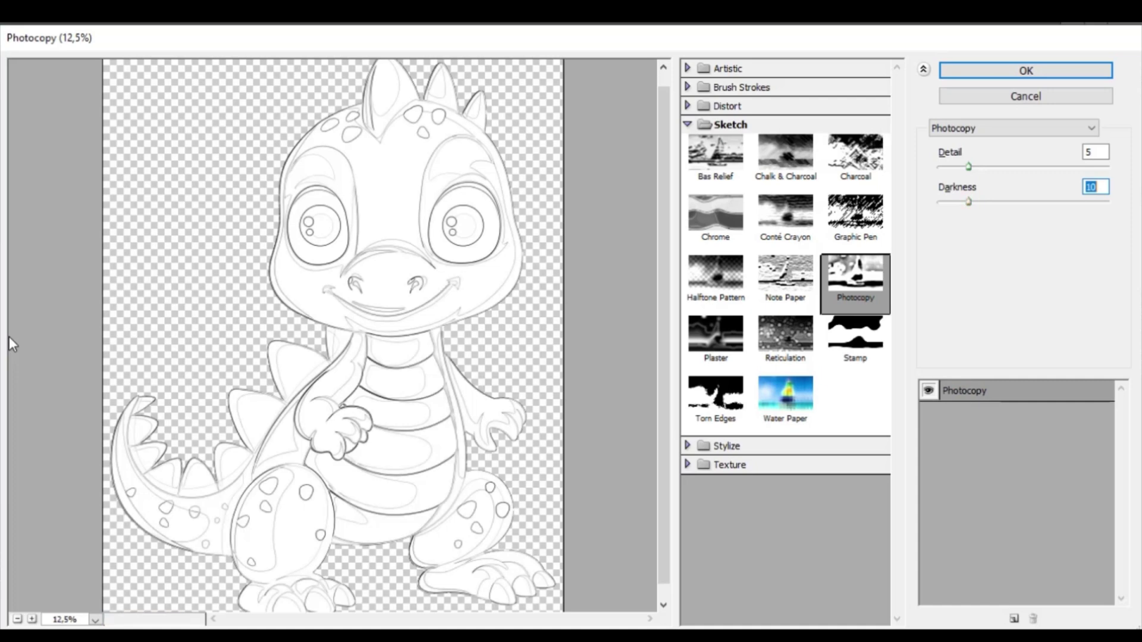
{"action": "scroll", "coordinate": [9, 336], "scroll_direction": "down", "scroll_amount": 1}
{"action": "scroll", "coordinate": [9, 337], "scroll_direction": "up", "scroll_amount": 2}
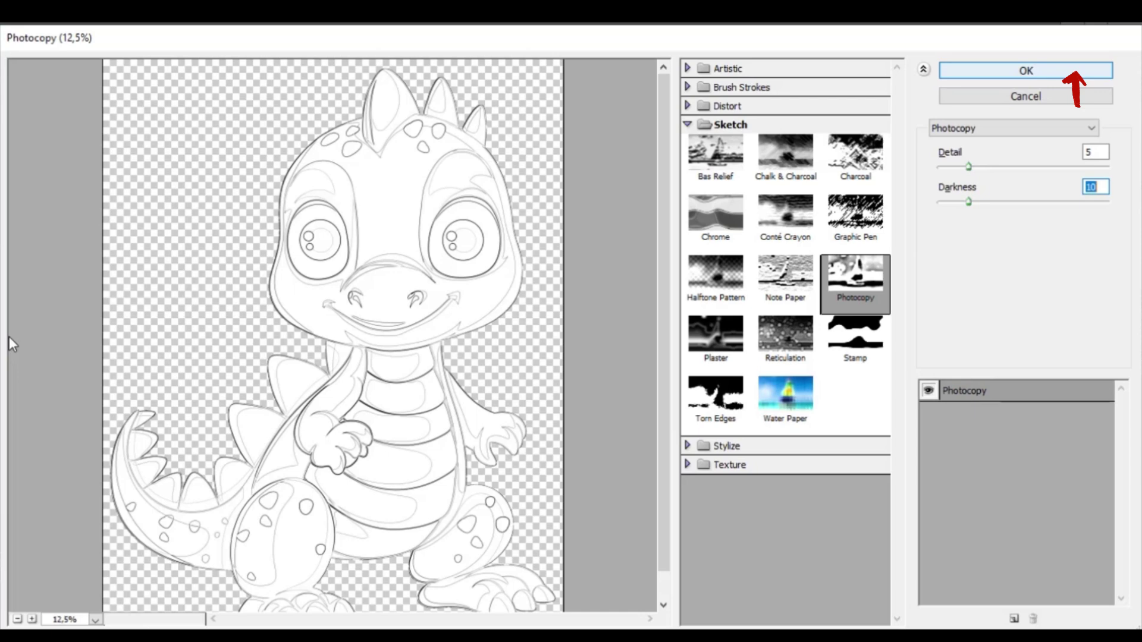
{"action": "key", "text": "Return"}
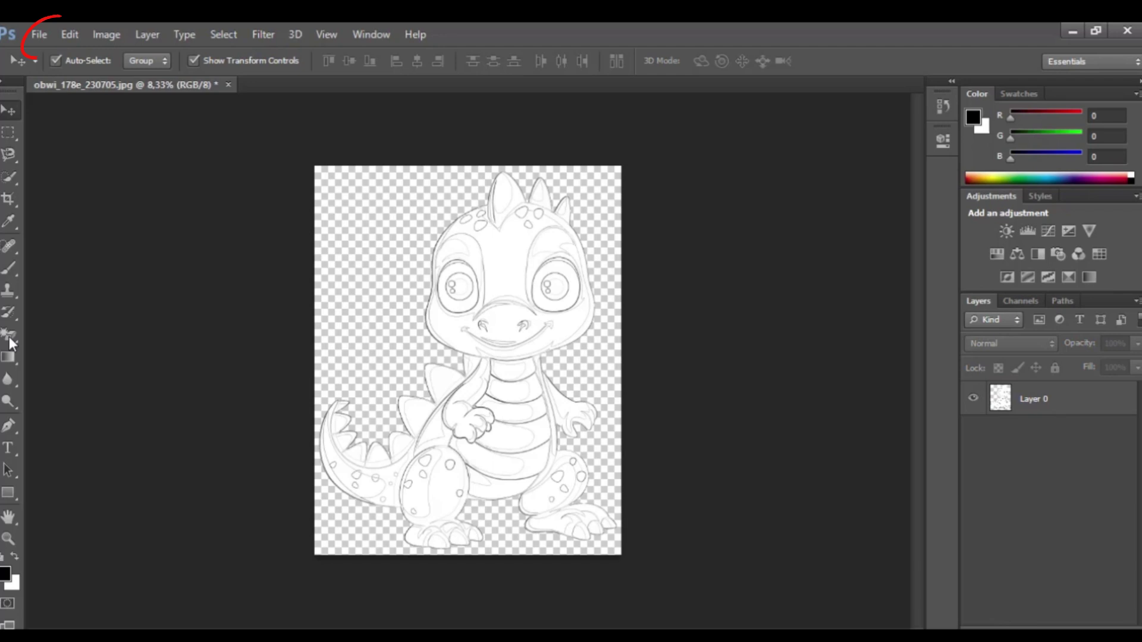
Step: Save the line art as PNG obwi_178e_230705.png, accepting the default PNG compression options
{"action": "key", "text": "alt+f"}
{"action": "key", "text": "Down"}
{"action": "key", "text": "Down"}
{"action": "key", "text": "Down"}
{"action": "key", "text": "Down"}
{"action": "key", "text": "Down"}
{"action": "key", "text": "Down"}
{"action": "key", "text": "Down"}
{"action": "key", "text": "Down"}
{"action": "key", "text": "Down"}
{"action": "key", "text": "Down"}
{"action": "key", "text": "Down"}
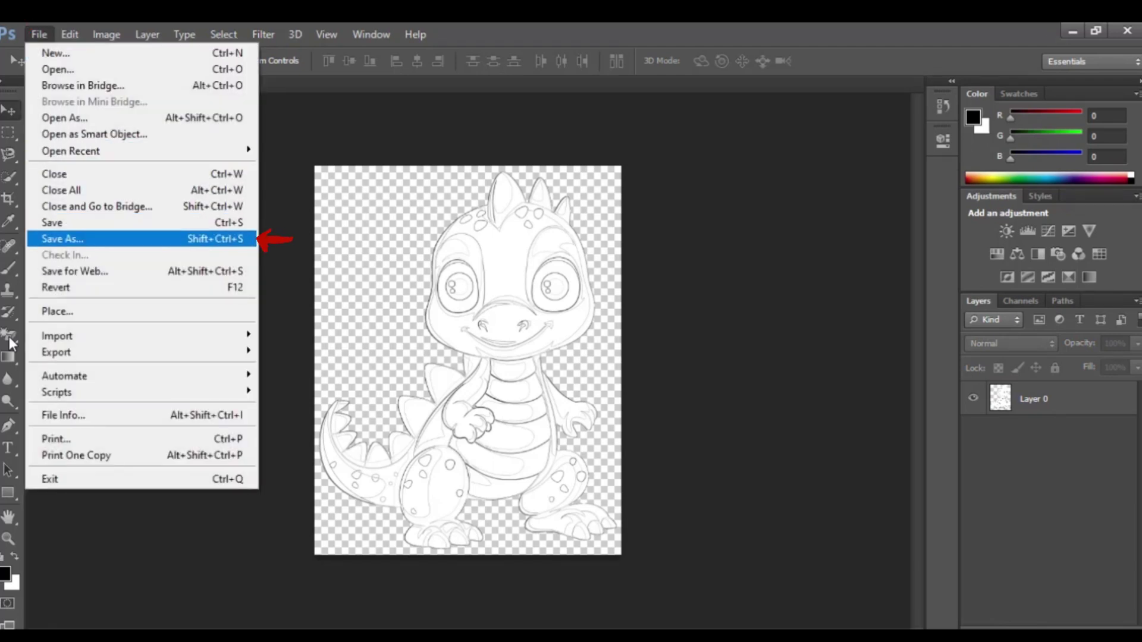
{"action": "key", "text": "Return"}
{"action": "key", "text": "Tab"}
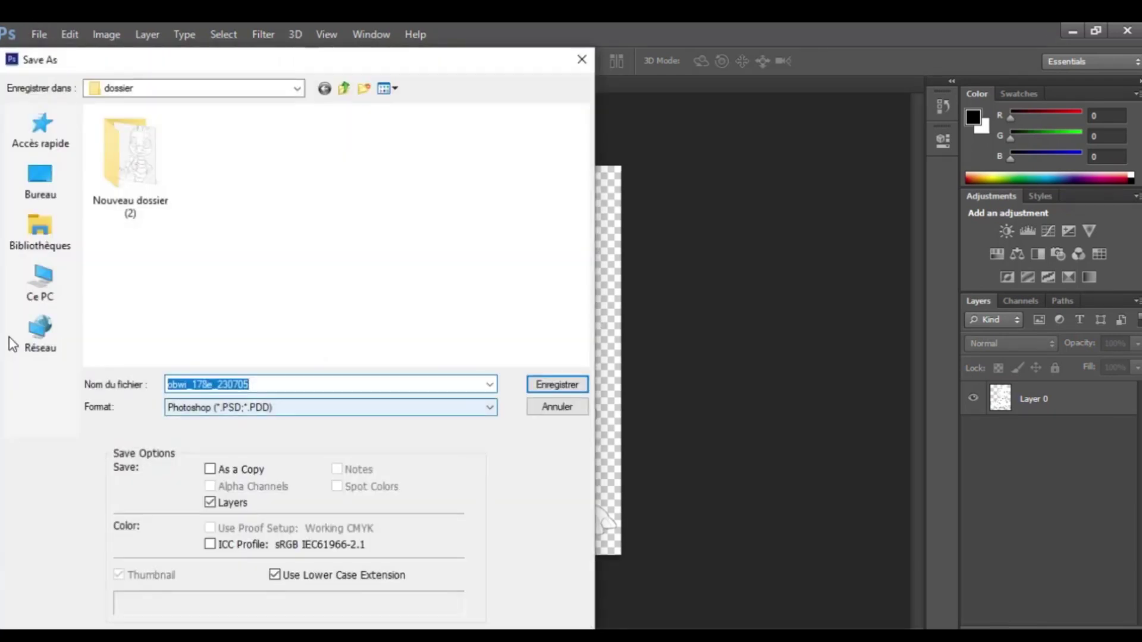
{"action": "key", "text": "alt+Down"}
{"action": "key", "text": "Down"}
{"action": "key", "text": "Down"}
{"action": "key", "text": "Down"}
{"action": "key", "text": "Down"}
{"action": "key", "text": "Down"}
{"action": "key", "text": "Down"}
{"action": "key", "text": "Down"}
{"action": "key", "text": "Down"}
{"action": "key", "text": "Down"}
{"action": "key", "text": "Down"}
{"action": "key", "text": "Down"}
{"action": "key", "text": "Down"}
{"action": "key", "text": "Down"}
{"action": "key", "text": "Down"}
{"action": "key", "text": "Down"}
{"action": "key", "text": "Down"}
{"action": "key", "text": "Down"}
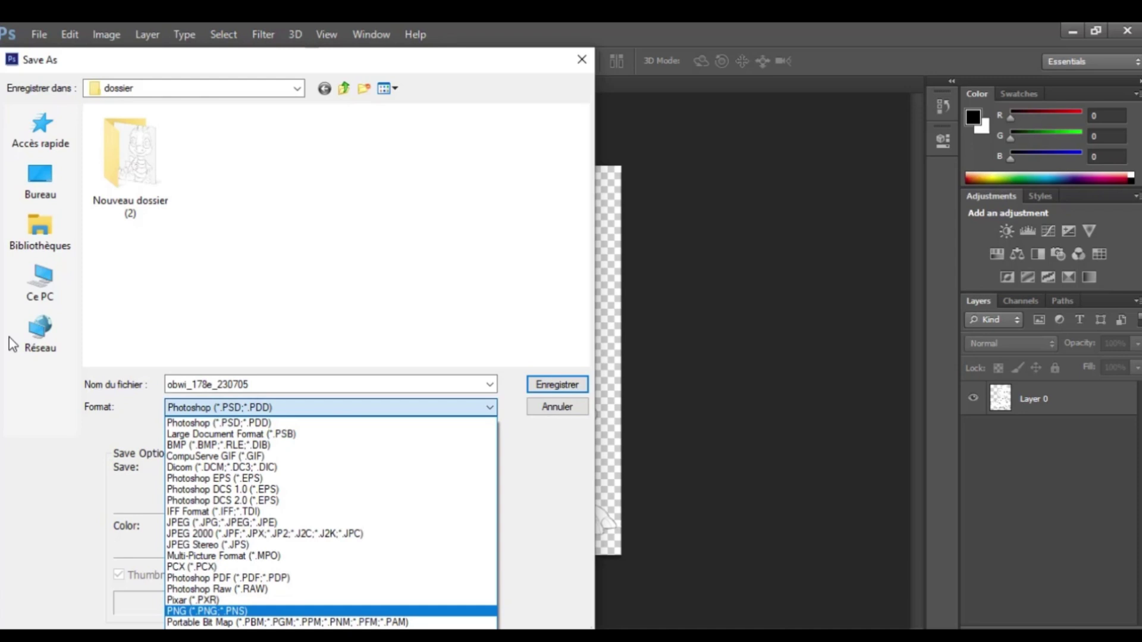
{"action": "key", "text": "Return"}
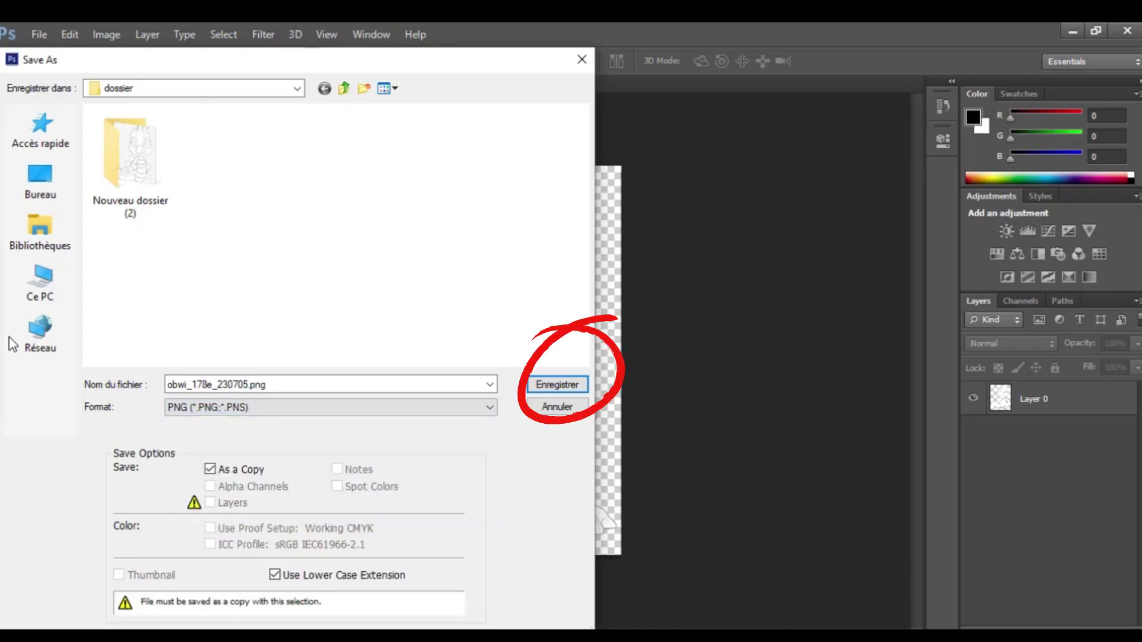
{"action": "key", "text": "Return"}
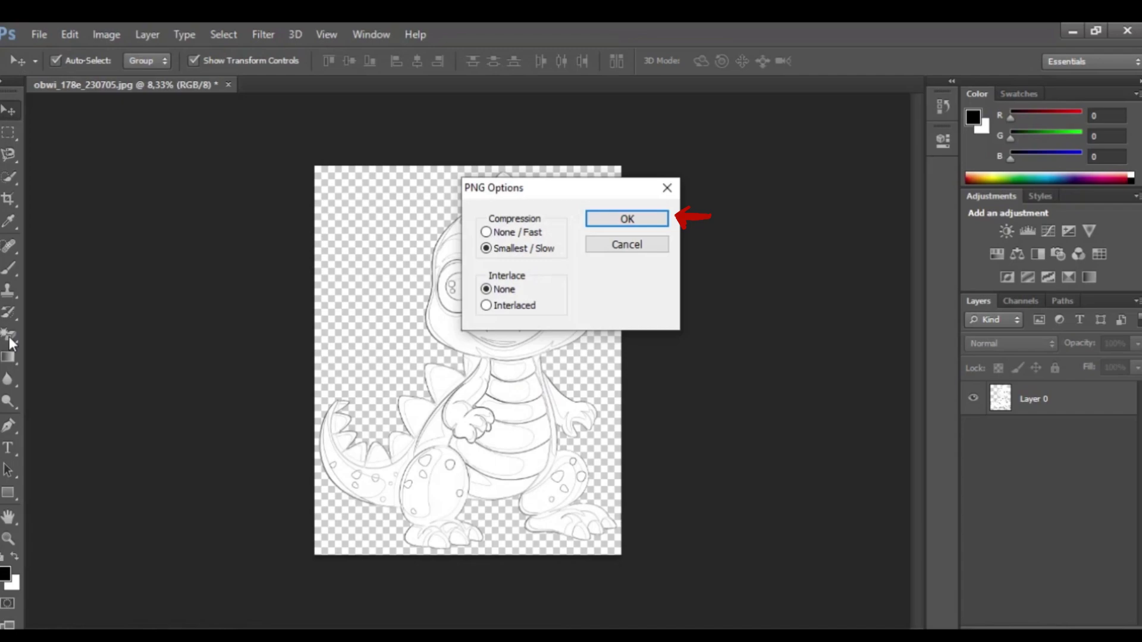
{"action": "key", "text": "Return"}
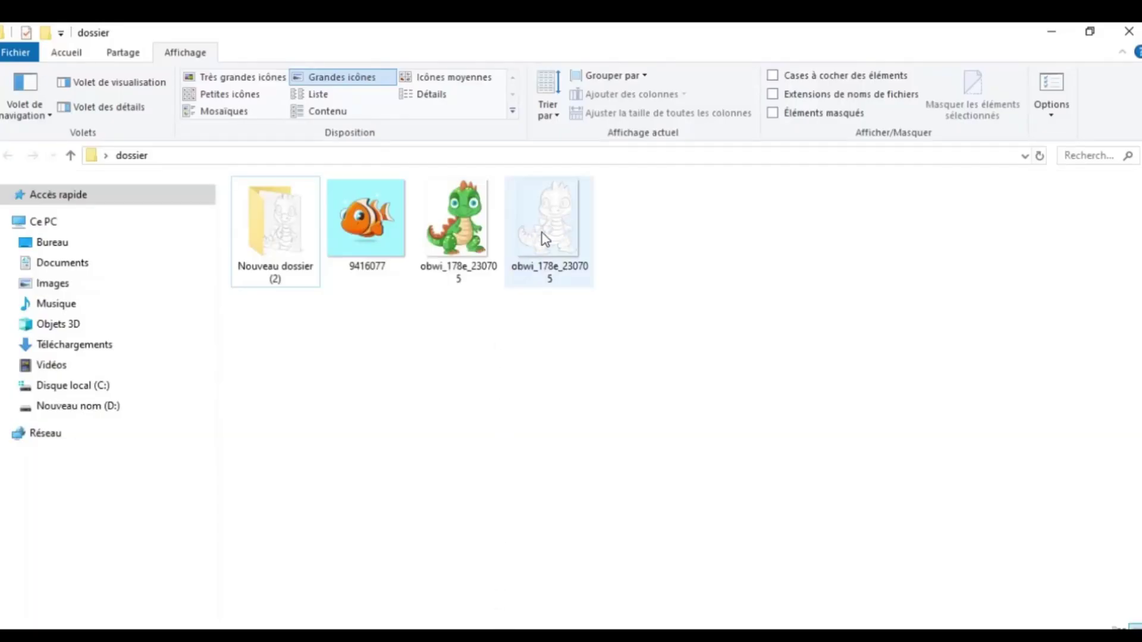
Step: Preview the saved obwi_178e_230705.png line art from File Explorer
{"action": "double_click", "coordinate": [547, 237]}
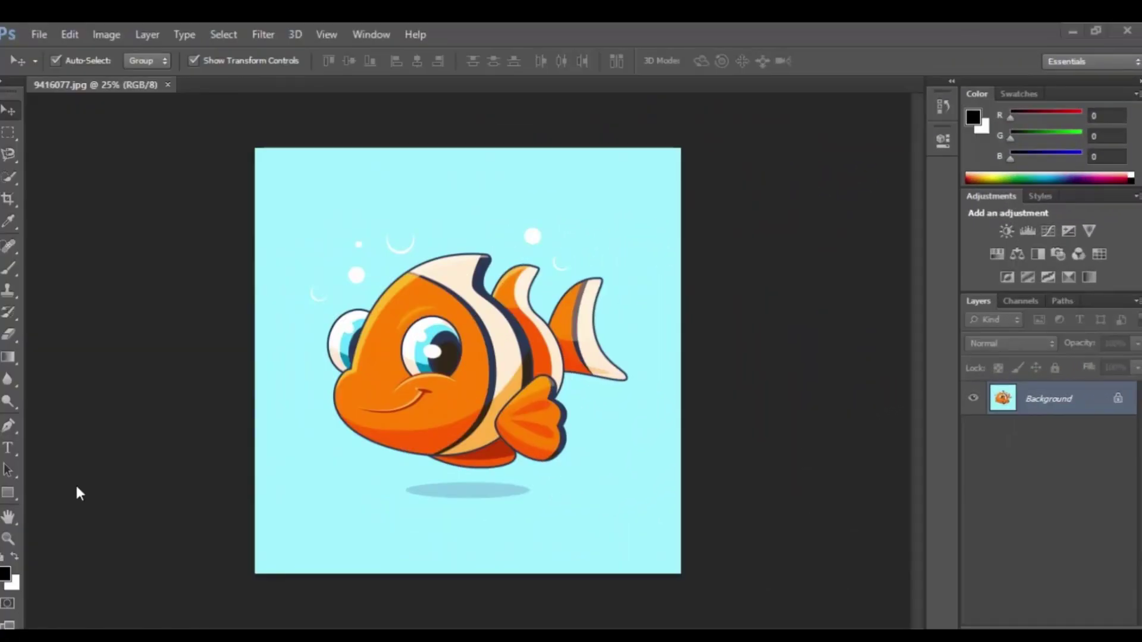
Step: Erase the clownfish's pale blue background with the Magic Eraser Tool
{"action": "left_click", "coordinate": [8, 341]}
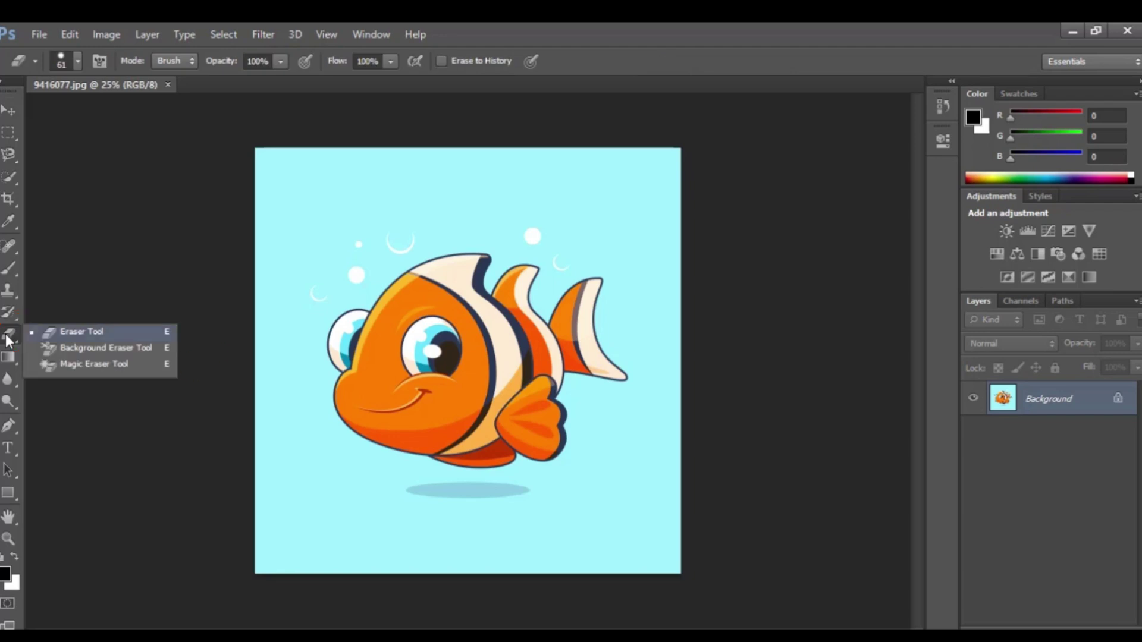
{"action": "key", "text": "shift+e"}
{"action": "key", "text": "shift+e"}
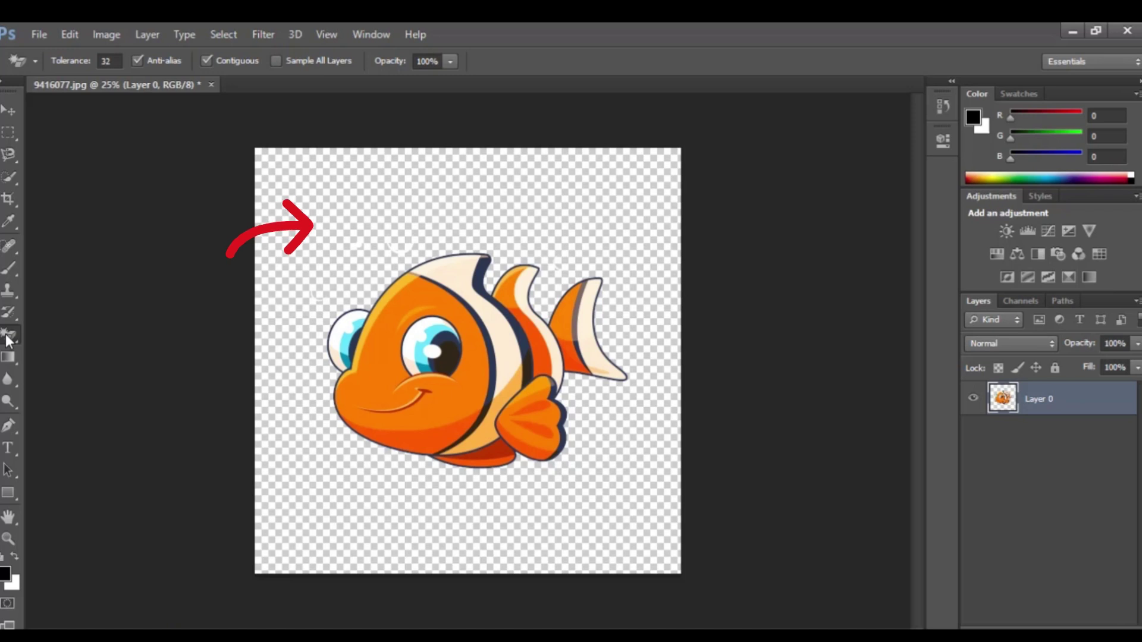
{"action": "key", "text": "v"}
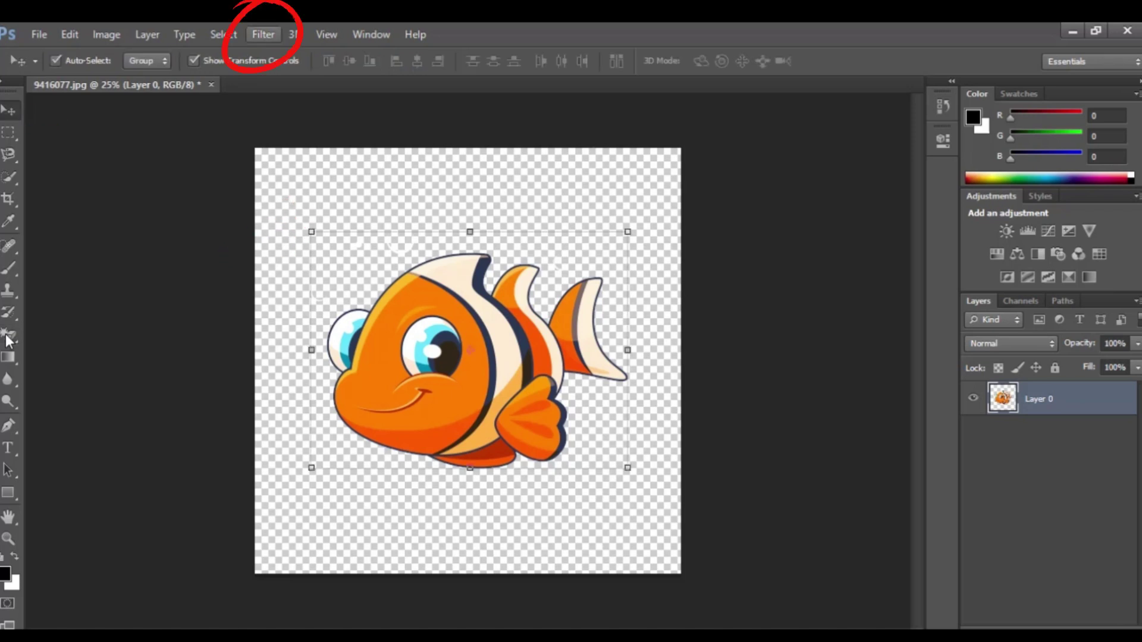
Step: Open the Filter Gallery with the Sketch > Stamp filter on the clownfish
{"action": "key", "text": "alt+t"}
{"action": "key", "text": "Down"}
{"action": "key", "text": "Down"}
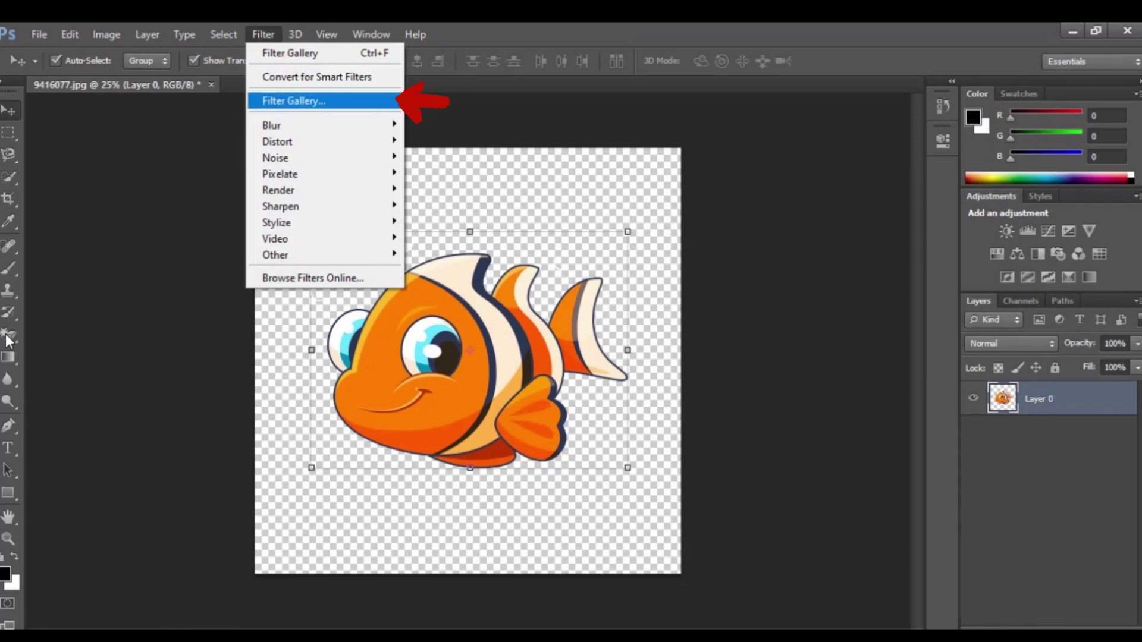
{"action": "key", "text": "Return"}
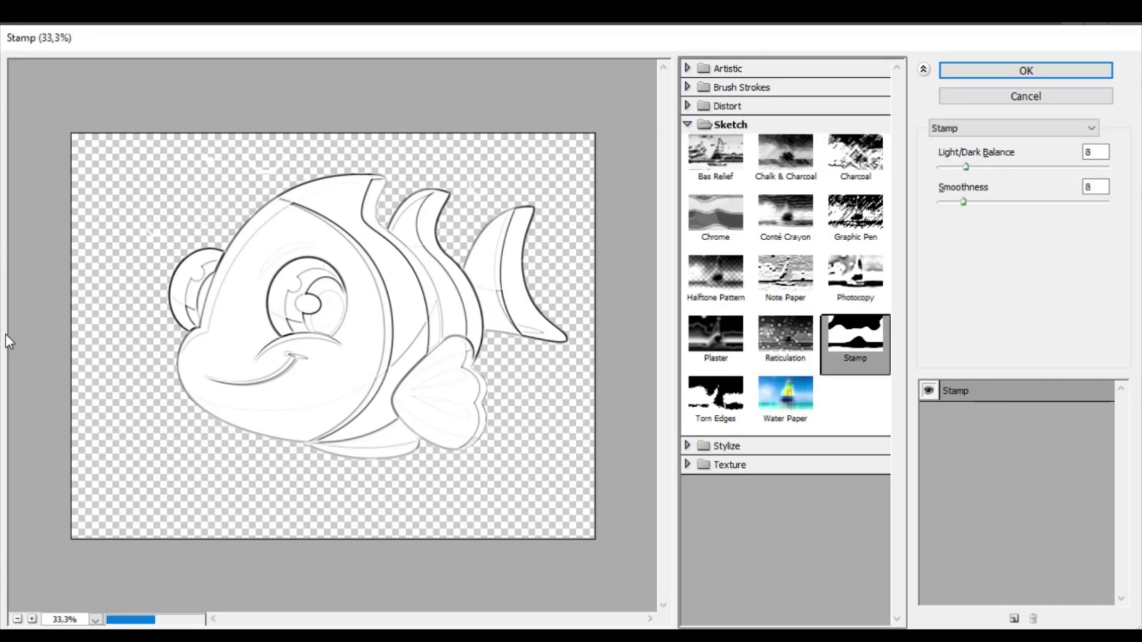
Step: Set Stamp Light/Dark Balance to 12 and lower Smoothness to about 6
{"action": "key", "text": "Up"}
{"action": "key", "text": "Up"}
{"action": "key", "text": "Up"}
{"action": "key", "text": "Up"}
{"action": "key", "text": "Up"}
{"action": "key", "text": "Up"}
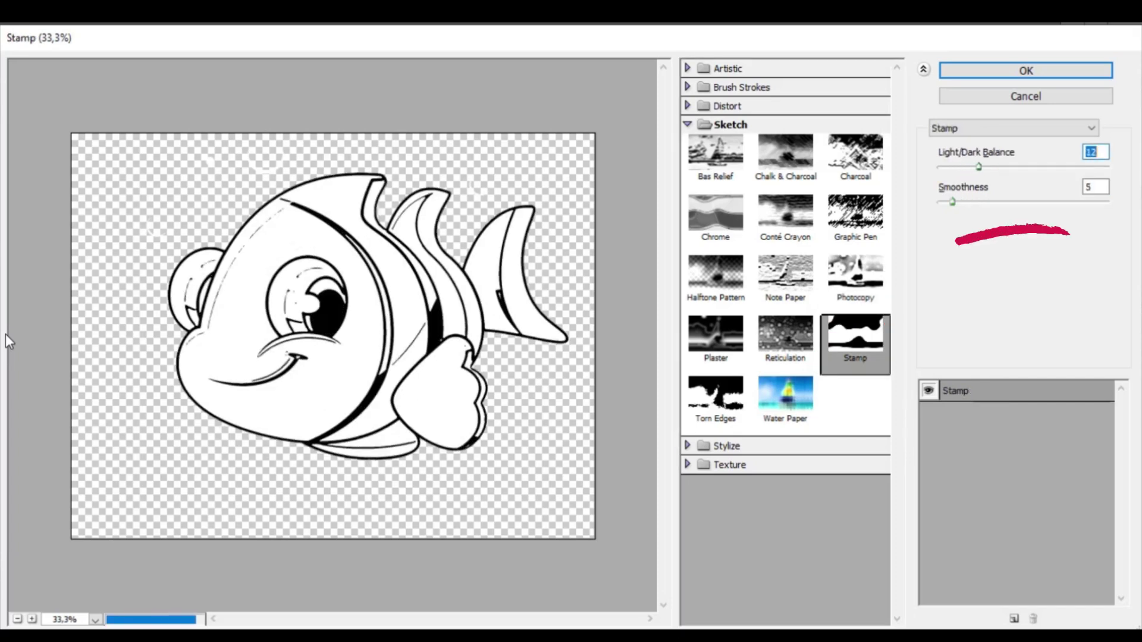
{"action": "key", "text": "Tab"}
{"action": "key", "text": "Up"}
{"action": "key", "text": "Up"}
{"action": "key", "text": "Up"}
{"action": "key", "text": "Up"}
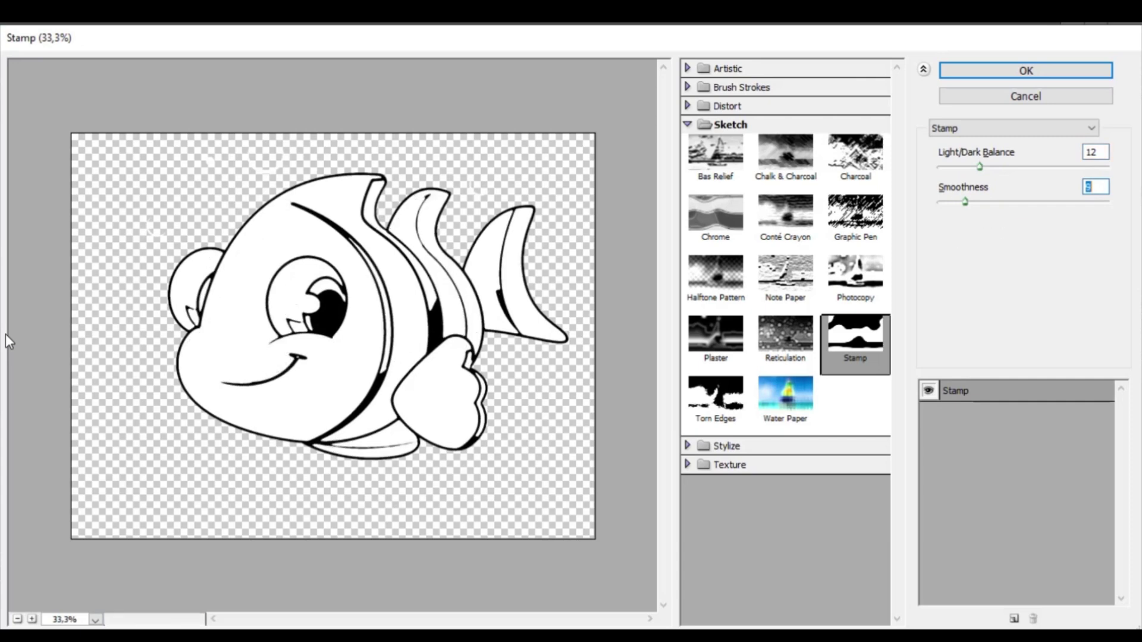
{"action": "key", "text": "Down"}
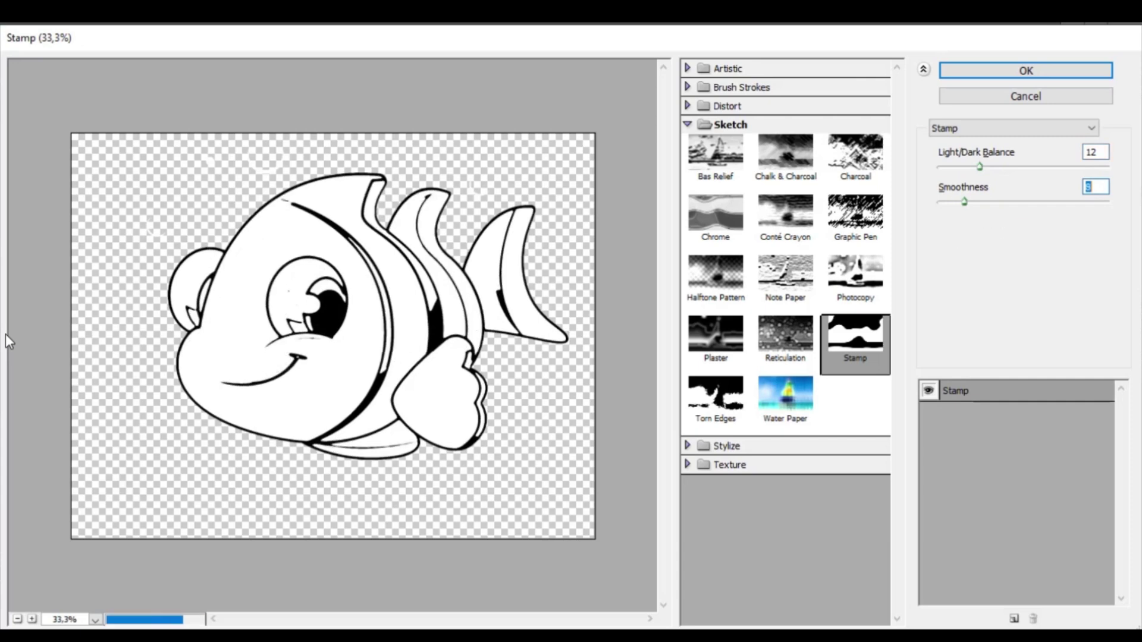
{"action": "key", "text": "Up"}
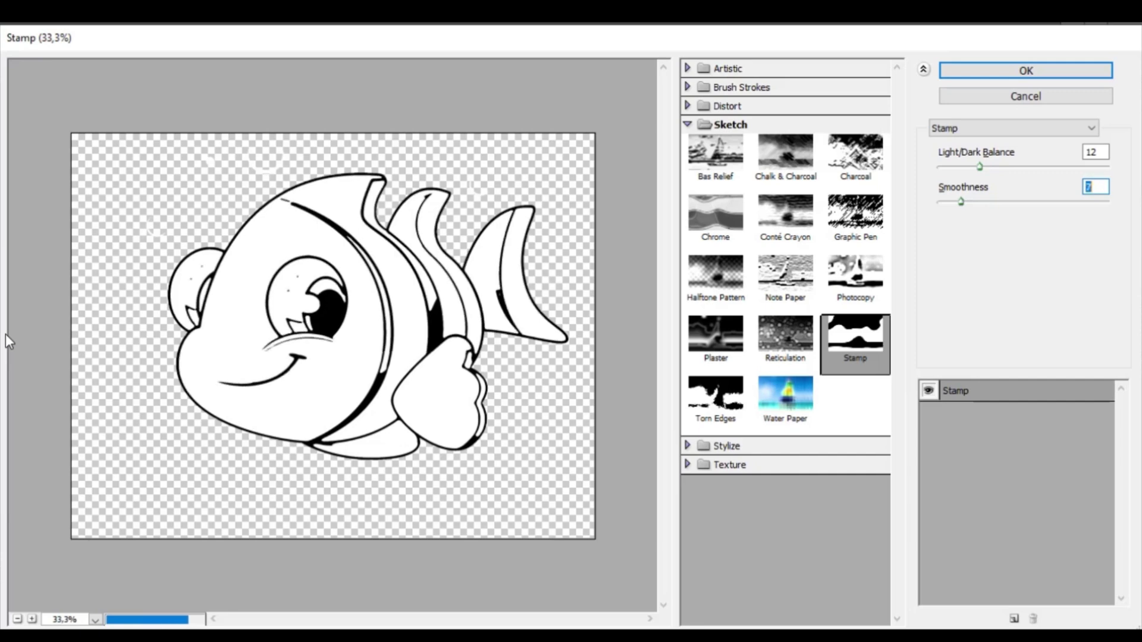
{"action": "key", "text": "Down"}
{"action": "key", "text": "Down"}
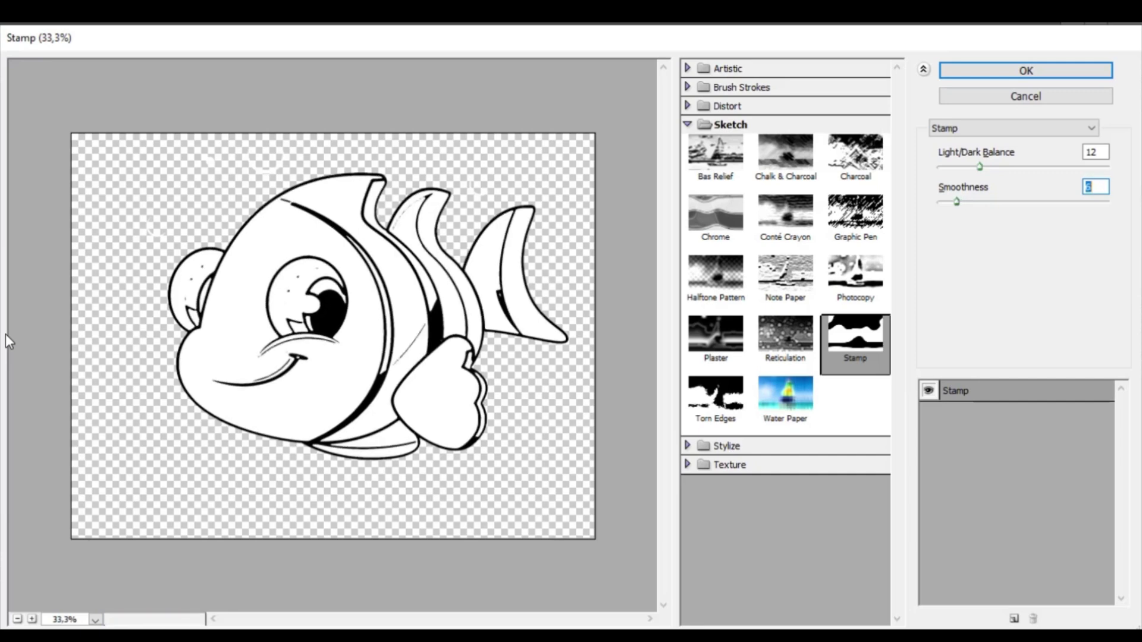
{"action": "key", "text": "Down"}
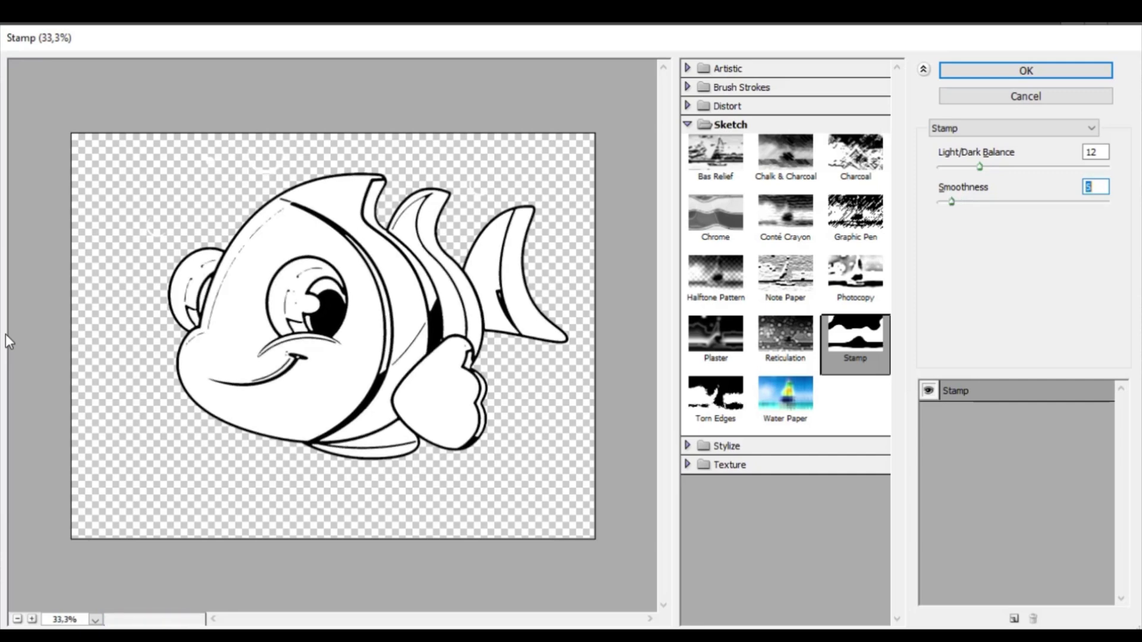
{"action": "key", "text": "Down"}
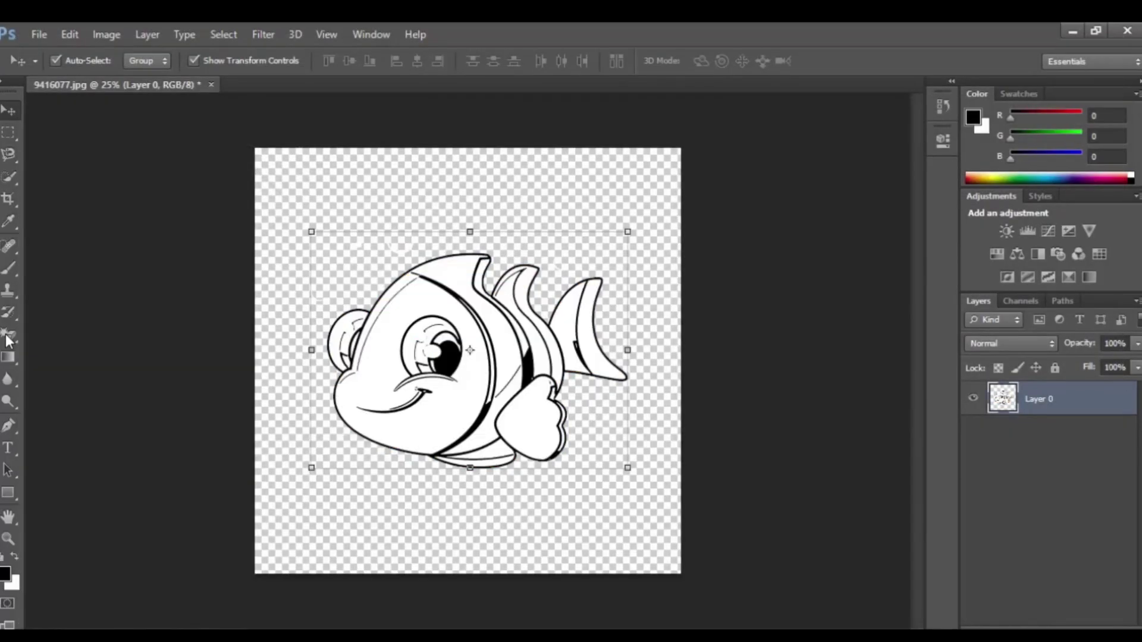
Step: Save the clownfish line art as a PNG (*.PNG;*.PNS) file named 9416077
{"action": "key", "text": "alt+f"}
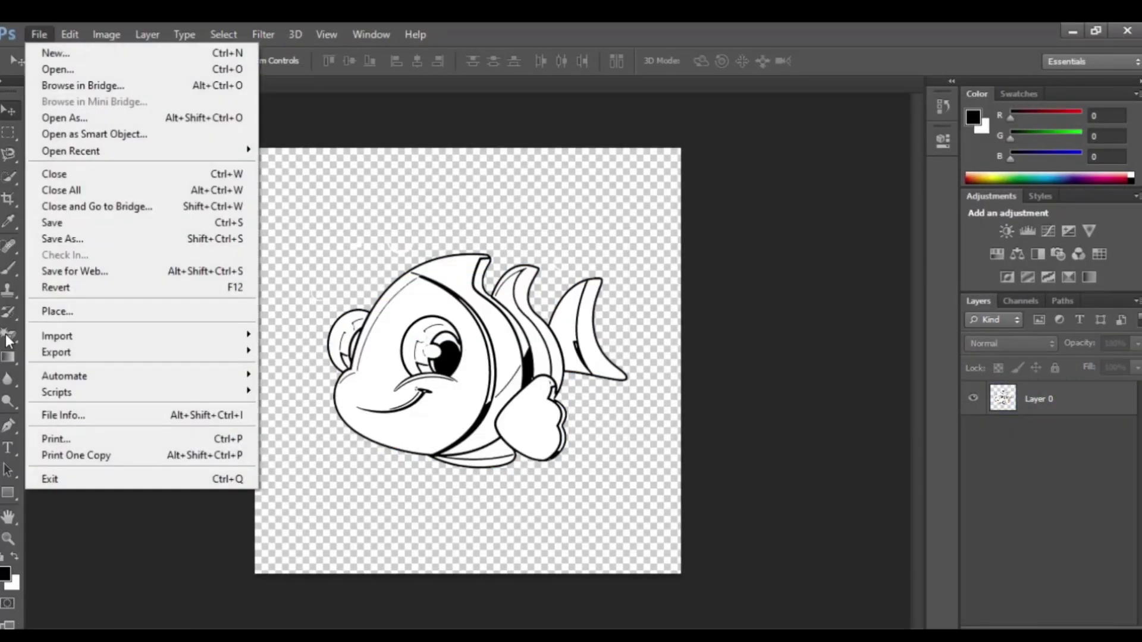
{"action": "key", "text": "Down"}
{"action": "key", "text": "Down"}
{"action": "key", "text": "Down"}
{"action": "key", "text": "Down"}
{"action": "key", "text": "Down"}
{"action": "key", "text": "Down"}
{"action": "key", "text": "Down"}
{"action": "key", "text": "Down"}
{"action": "key", "text": "Down"}
{"action": "key", "text": "Down"}
{"action": "key", "text": "Down"}
{"action": "key", "text": "Down"}
{"action": "key", "text": "Down"}
{"action": "key", "text": "Down"}
{"action": "key", "text": "Down"}
{"action": "key", "text": "Down"}
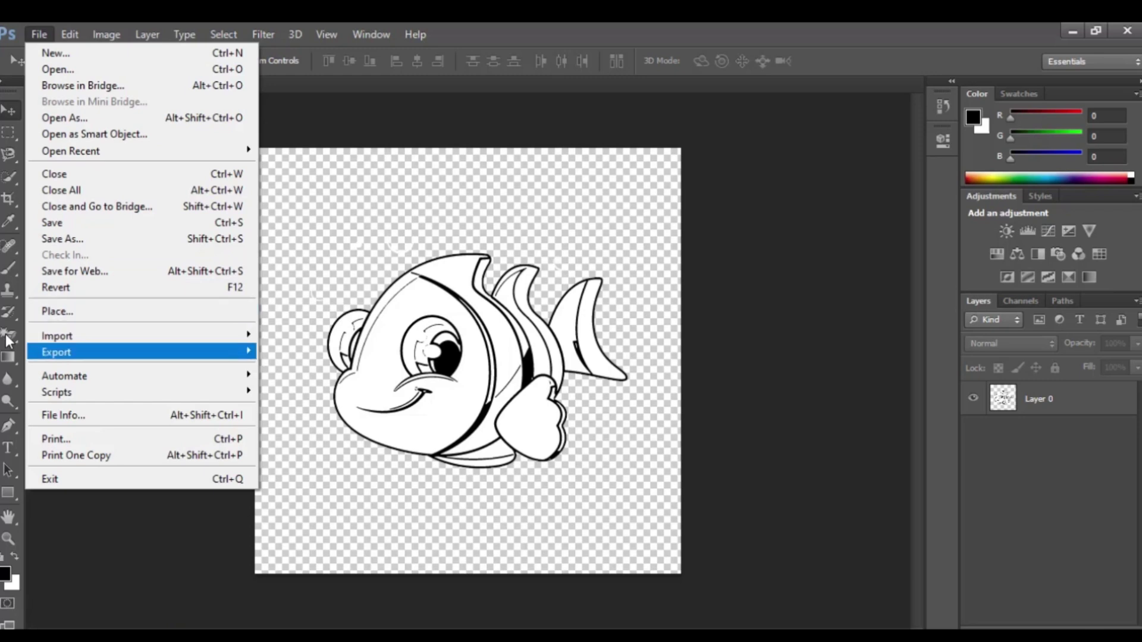
{"action": "key", "text": "Down"}
{"action": "key", "text": "Up"}
{"action": "key", "text": "Up"}
{"action": "key", "text": "Up"}
{"action": "key", "text": "Up"}
{"action": "key", "text": "Up"}
{"action": "key", "text": "Up"}
{"action": "key", "text": "Return"}
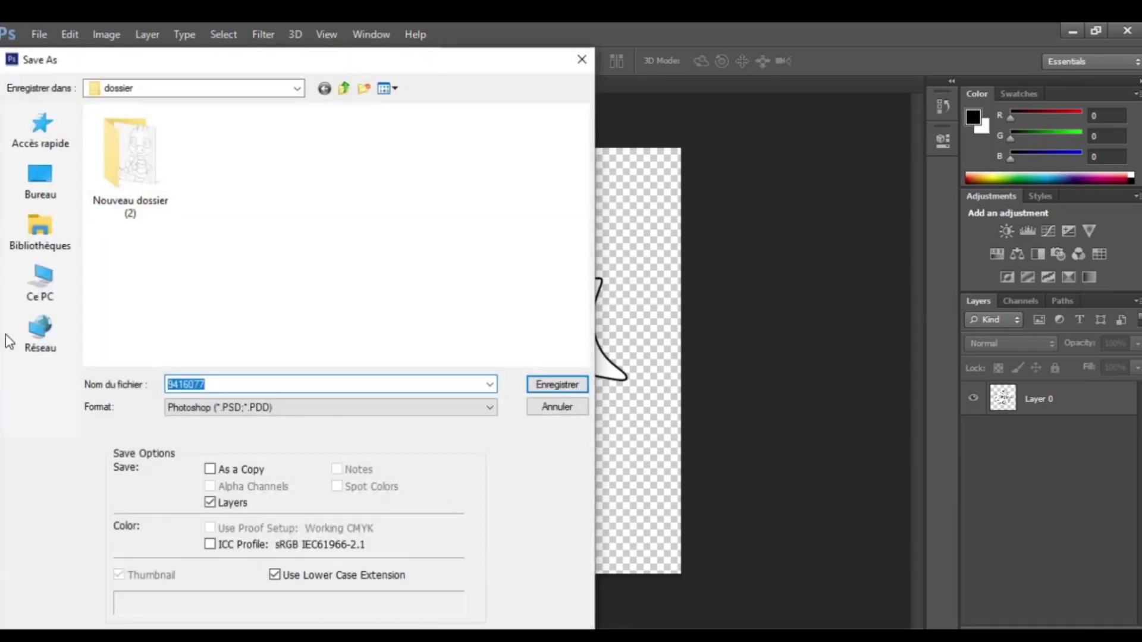
{"action": "key", "text": "Tab"}
{"action": "key", "text": "alt+Down"}
{"action": "key", "text": "Down"}
{"action": "key", "text": "Down"}
{"action": "key", "text": "Down"}
{"action": "key", "text": "Down"}
{"action": "key", "text": "Down"}
{"action": "key", "text": "Down"}
{"action": "key", "text": "Down"}
{"action": "key", "text": "Down"}
{"action": "key", "text": "Down"}
{"action": "key", "text": "Down"}
{"action": "key", "text": "Down"}
{"action": "key", "text": "Down"}
{"action": "key", "text": "Down"}
{"action": "key", "text": "Down"}
{"action": "key", "text": "Down"}
{"action": "key", "text": "Down"}
{"action": "key", "text": "Down"}
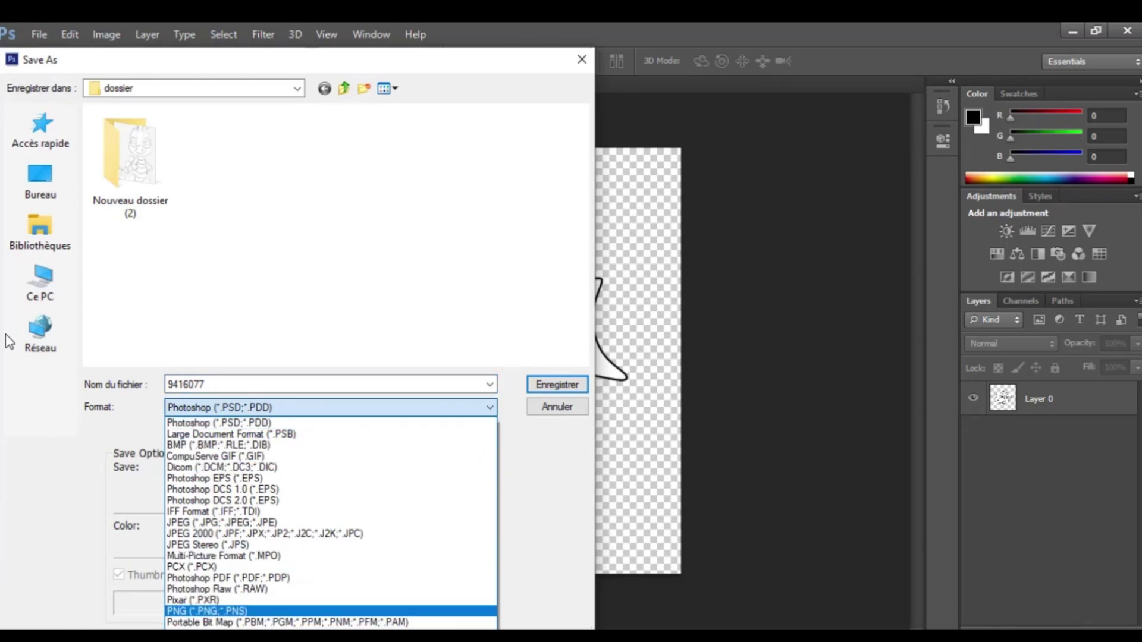
{"action": "key", "text": "Return"}
{"action": "key", "text": "Return"}
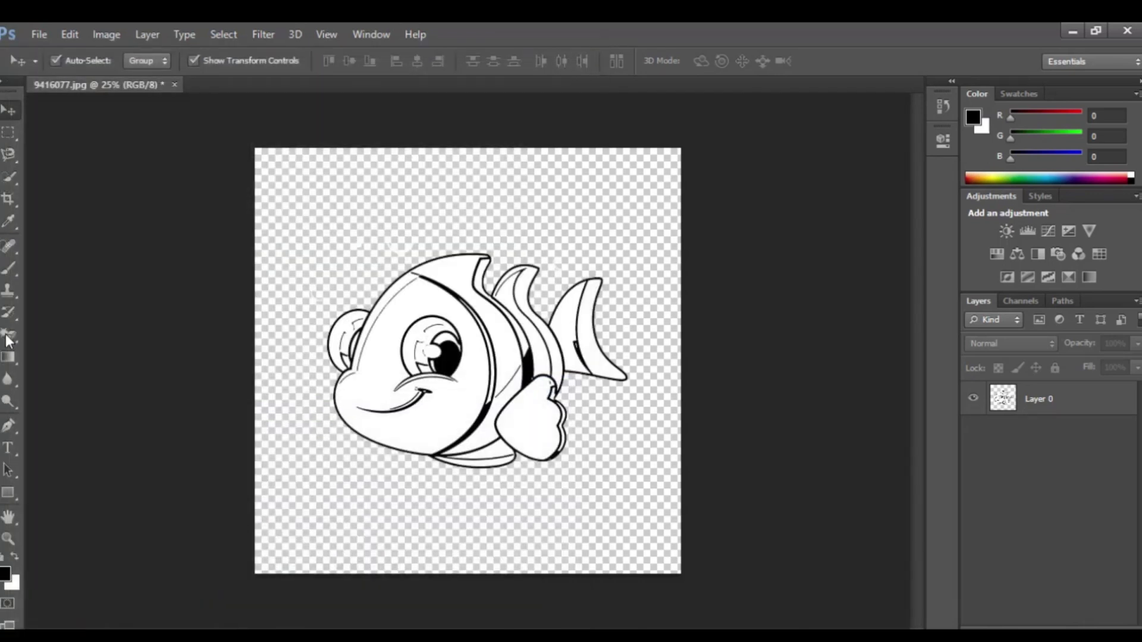
{"action": "key", "text": "Return"}
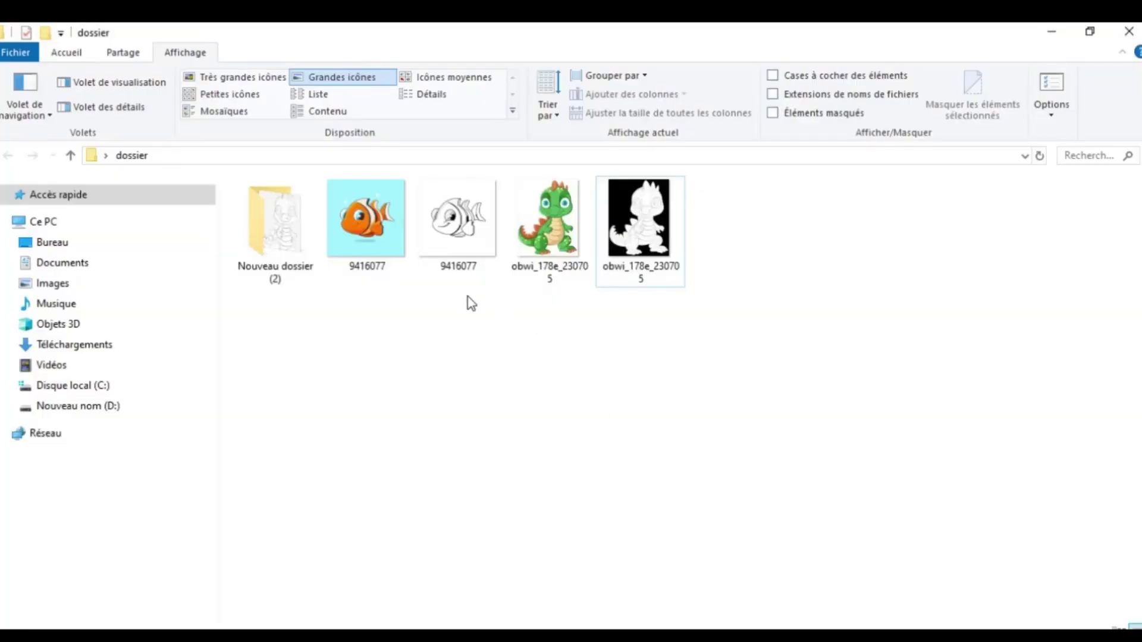
Step: Preview the 9416077 fish PNG in Photos, then drag the obwi dragon line art into Canva
{"action": "left_click", "coordinate": [452, 223]}
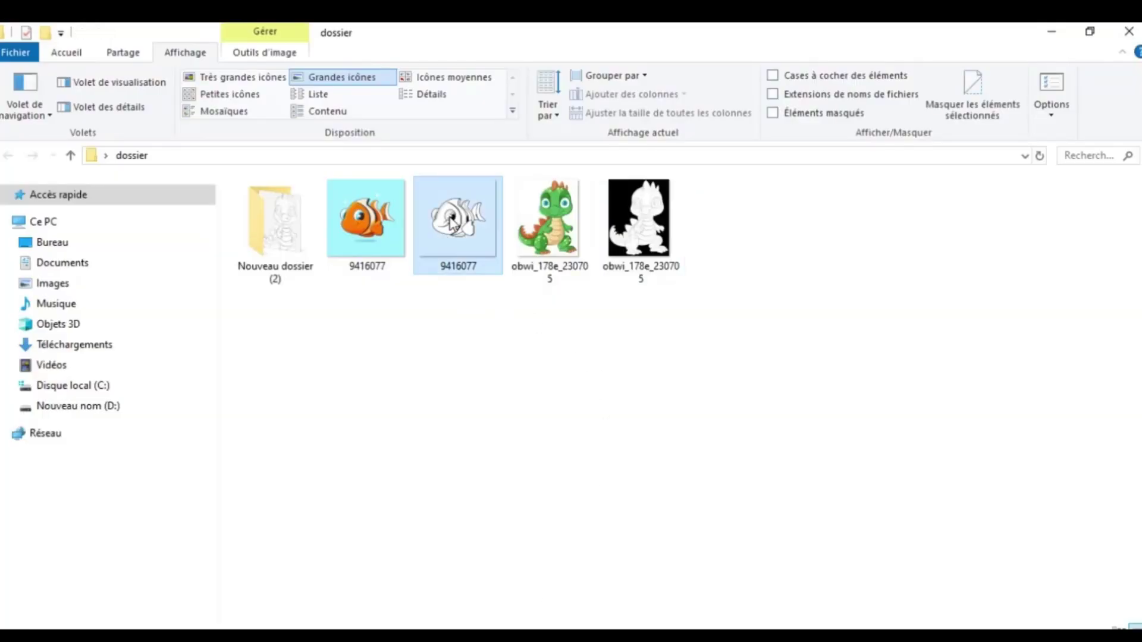
{"action": "double_click", "coordinate": [452, 224]}
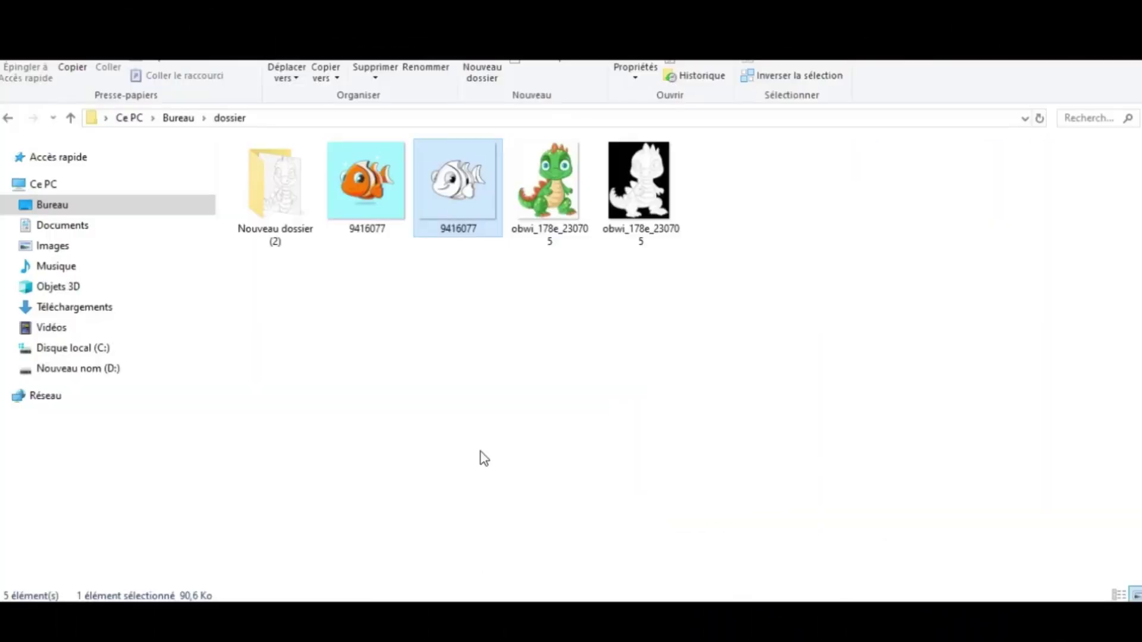
{"action": "left_click_drag", "start_coordinate": [640, 238], "coordinate": [226, 364]}
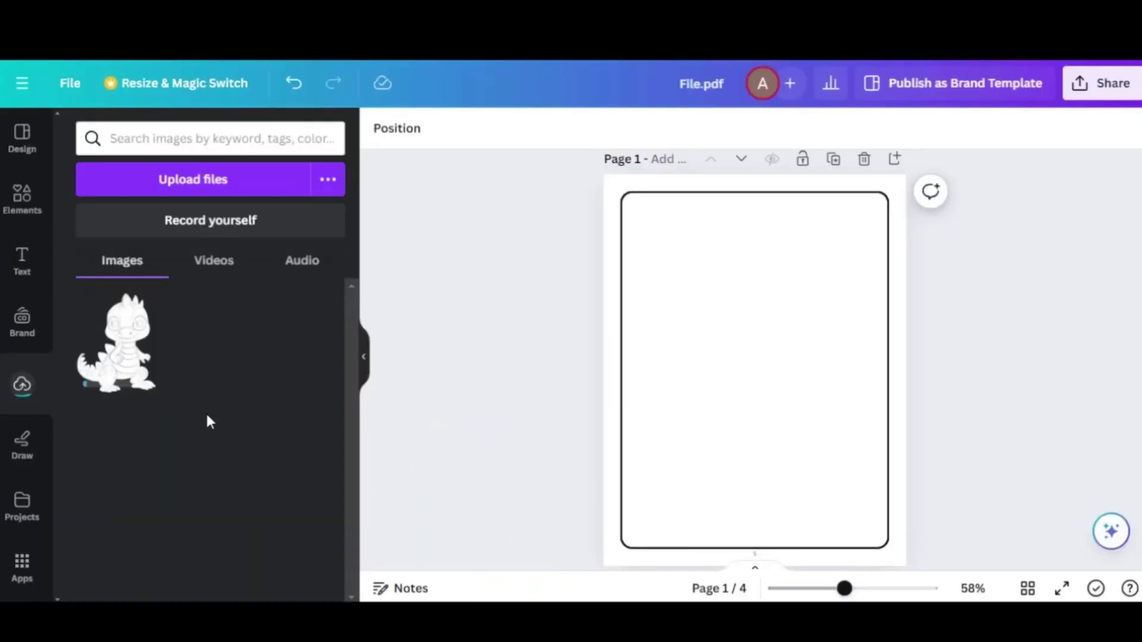
Step: Upload the 9416077 fish PNG and enlarge the dragon line art to fill page 1's frame
{"action": "key", "text": "alt+Tab"}
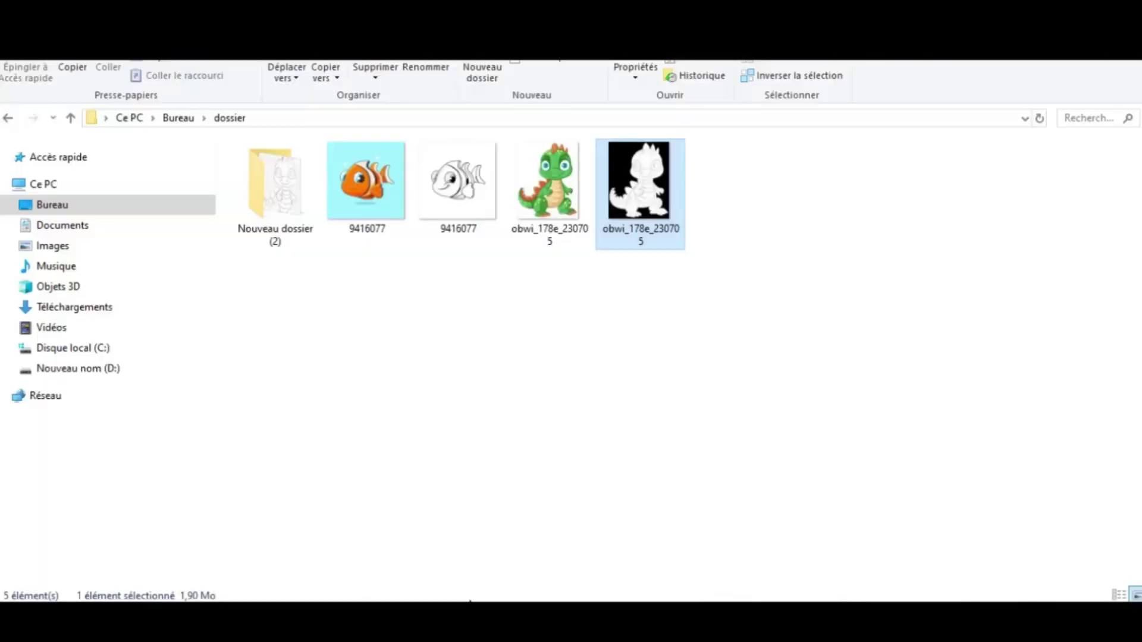
{"action": "left_click_drag", "start_coordinate": [455, 169], "coordinate": [266, 435]}
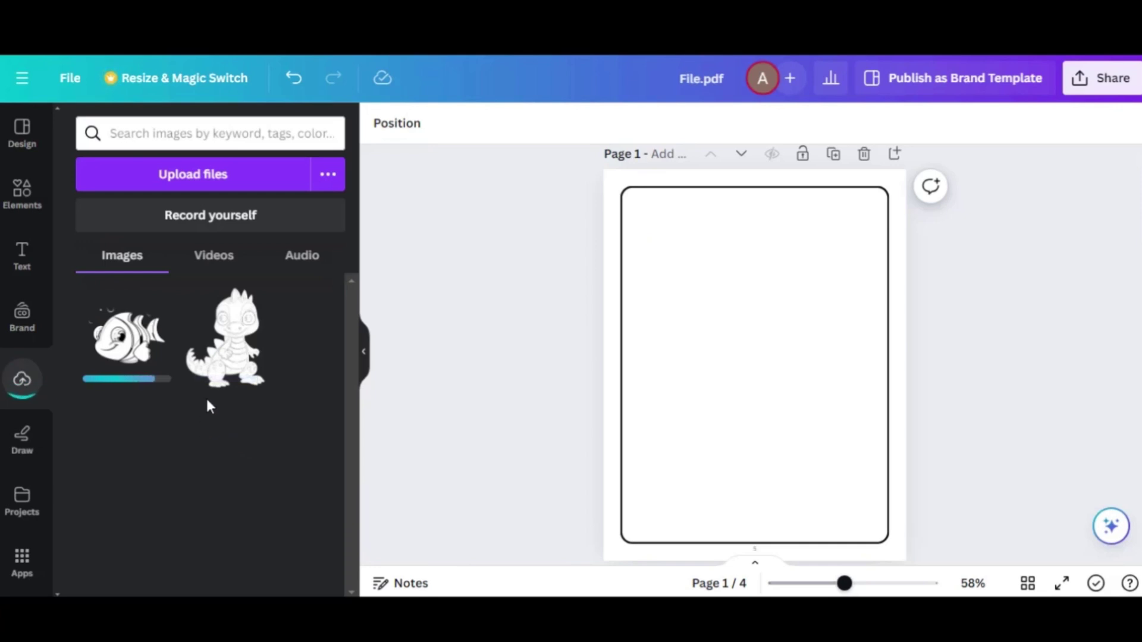
{"action": "left_click", "coordinate": [229, 336]}
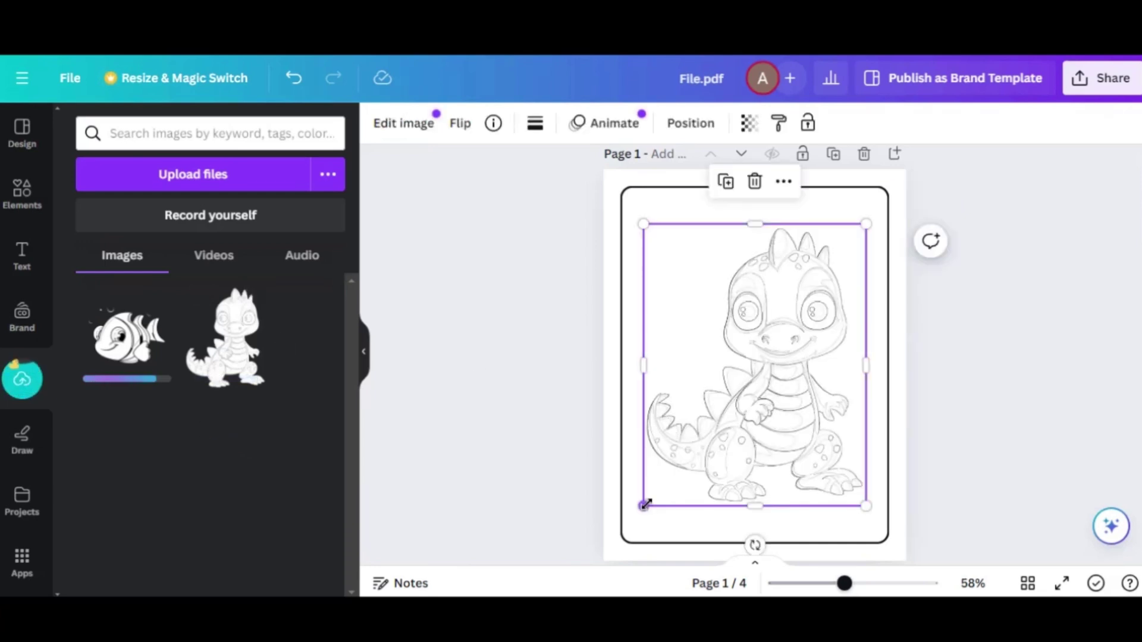
{"action": "left_click_drag", "start_coordinate": [643, 502], "coordinate": [624, 530]}
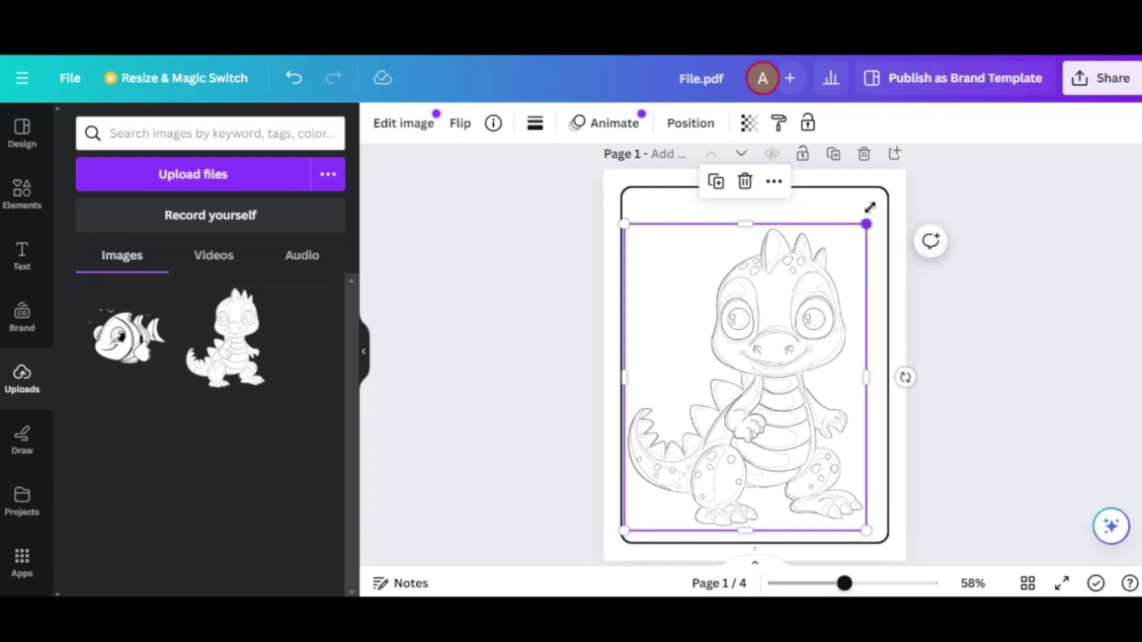
{"action": "left_click_drag", "start_coordinate": [870, 207], "coordinate": [878, 209]}
{"action": "left_click_drag", "start_coordinate": [795, 368], "coordinate": [796, 355]}
{"action": "left_click", "coordinate": [545, 333]}
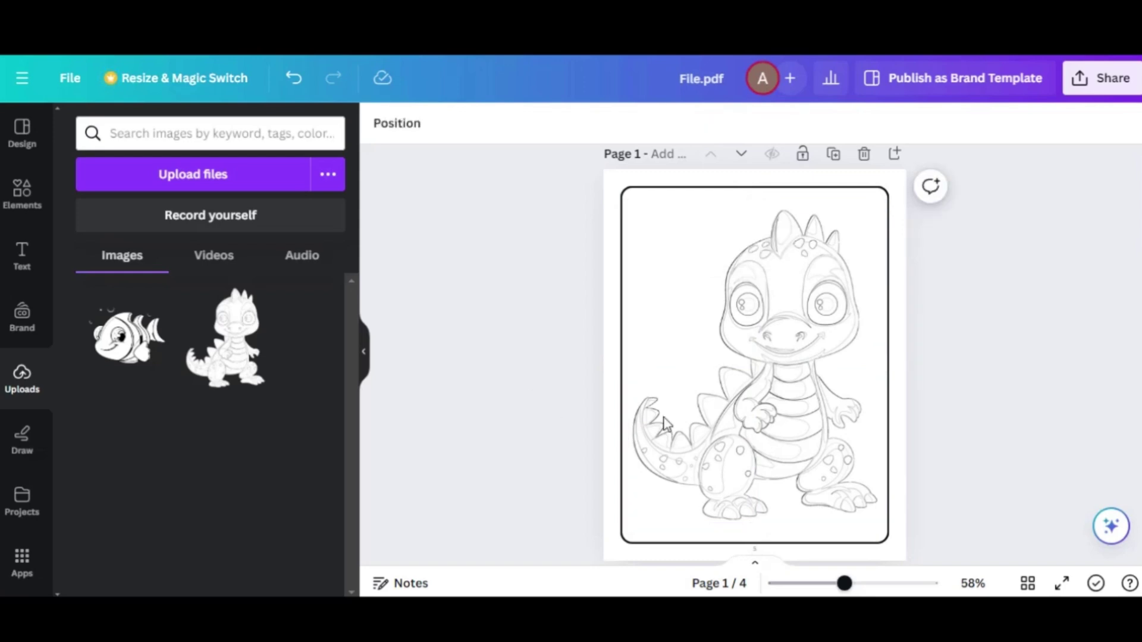
Step: Place the clownfish line art on page 3, enlarged to 607 by 607 and centred
{"action": "scroll", "coordinate": [510, 413], "scroll_direction": "down", "scroll_amount": 5}
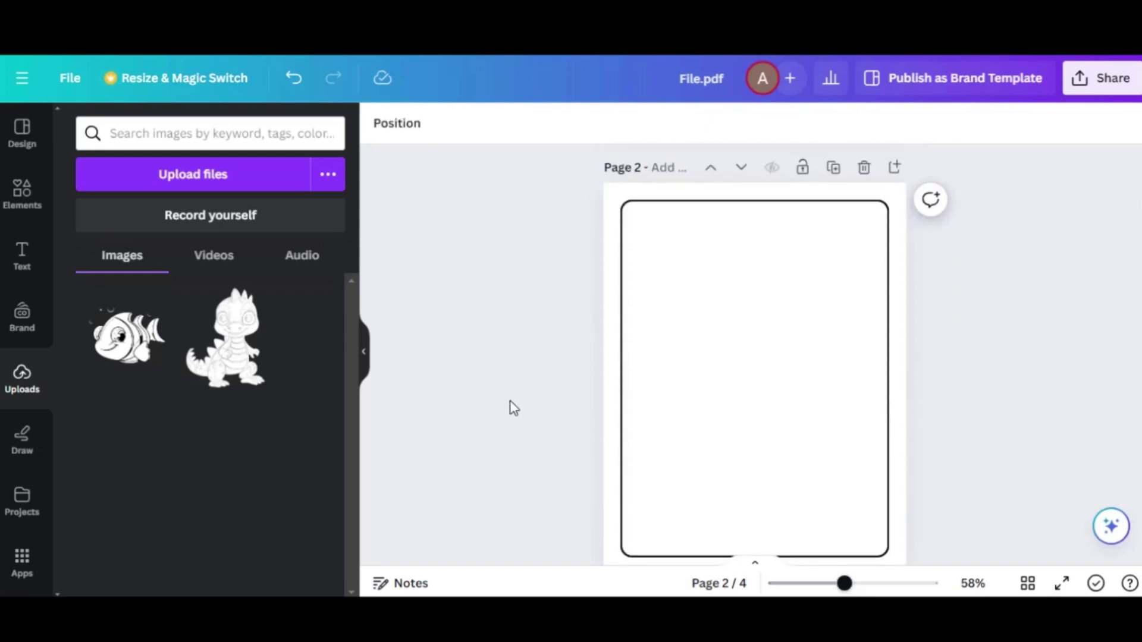
{"action": "scroll", "coordinate": [510, 404], "scroll_direction": "down", "scroll_amount": 8}
{"action": "left_click", "coordinate": [750, 241]}
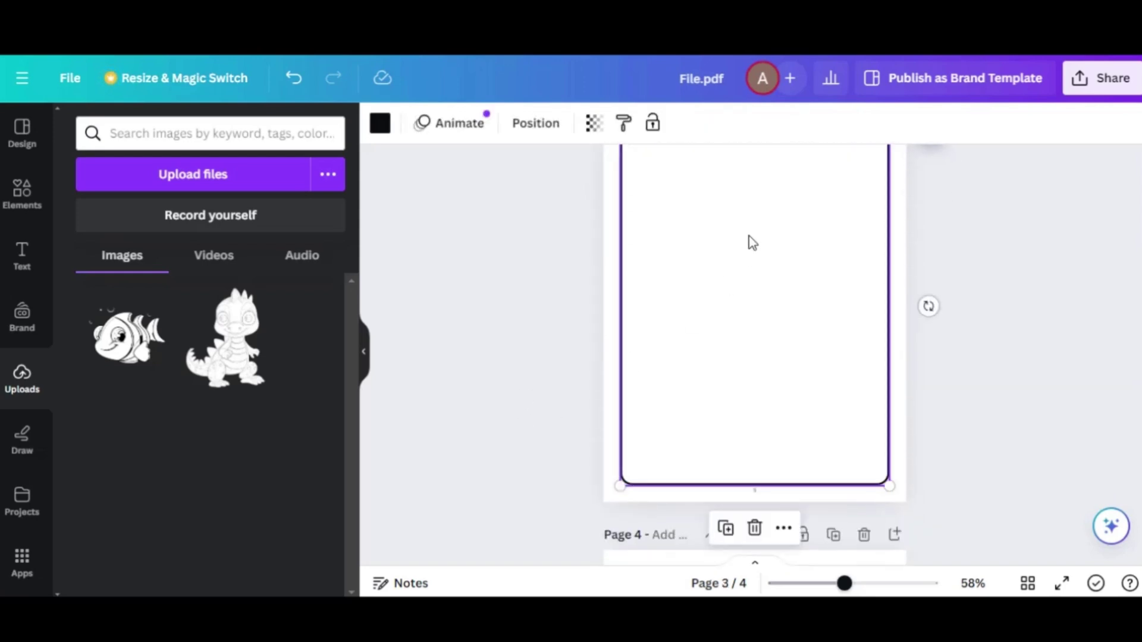
{"action": "scroll", "coordinate": [550, 290], "scroll_direction": "up", "scroll_amount": 2}
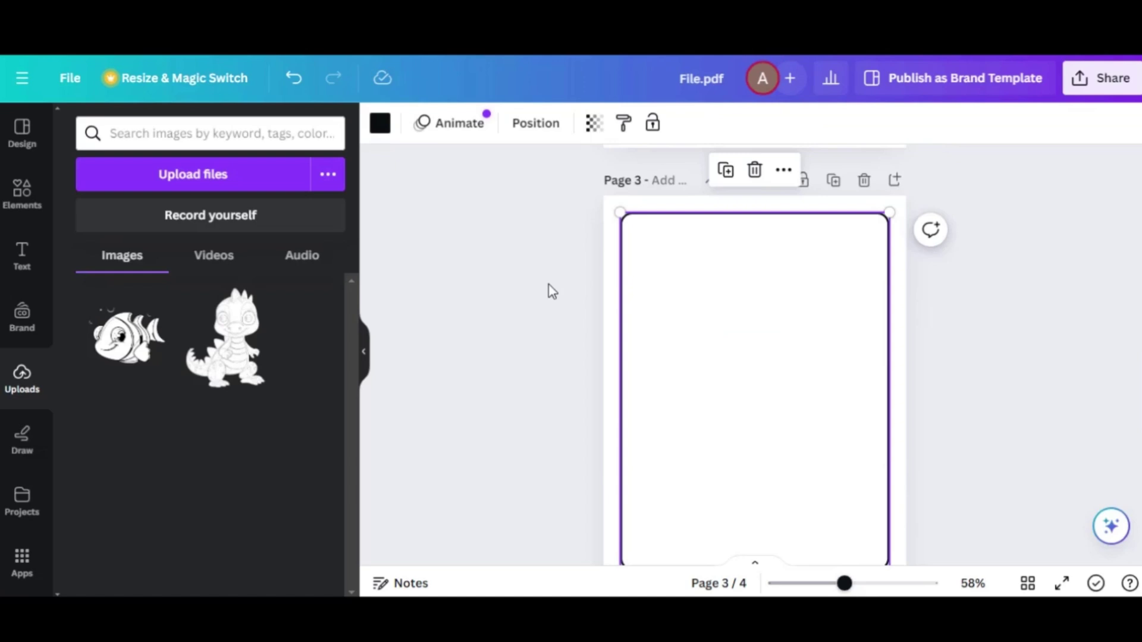
{"action": "left_click", "coordinate": [128, 336]}
{"action": "left_click_drag", "start_coordinate": [867, 279], "coordinate": [910, 236]}
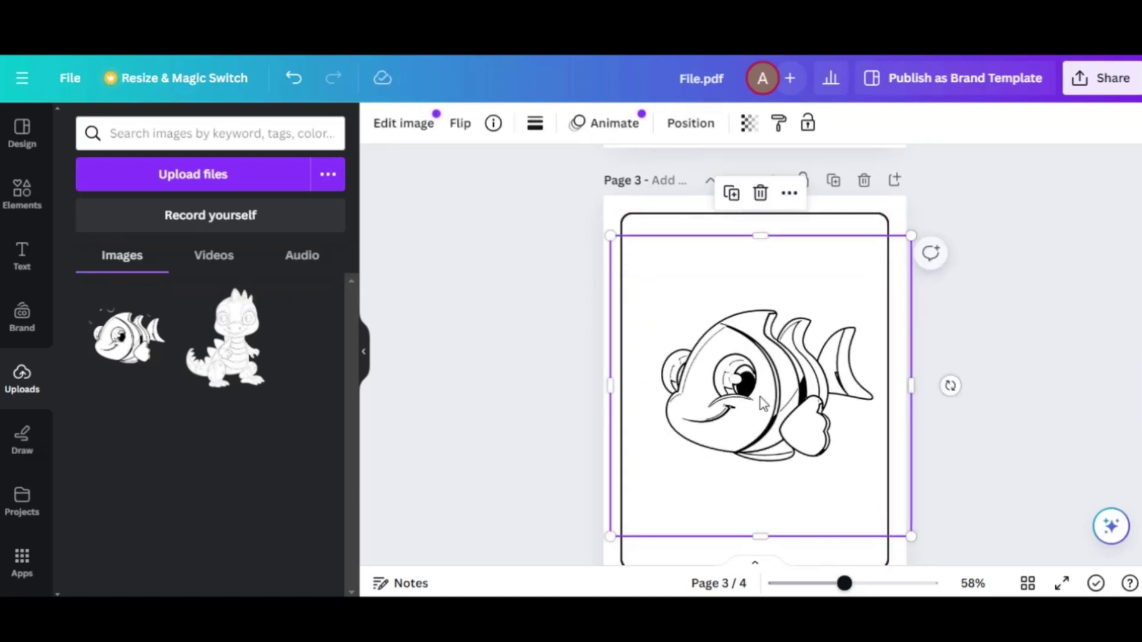
{"action": "left_click_drag", "start_coordinate": [759, 408], "coordinate": [760, 404]}
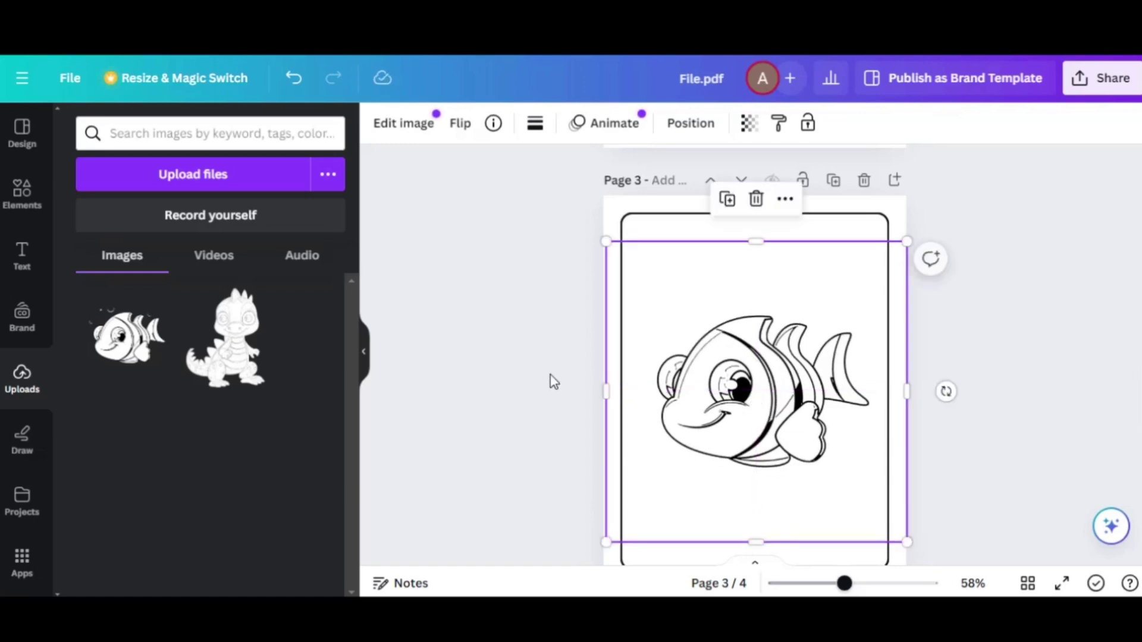
{"action": "left_click", "coordinate": [554, 378]}
{"action": "scroll", "coordinate": [957, 416], "scroll_direction": "down", "scroll_amount": 5}
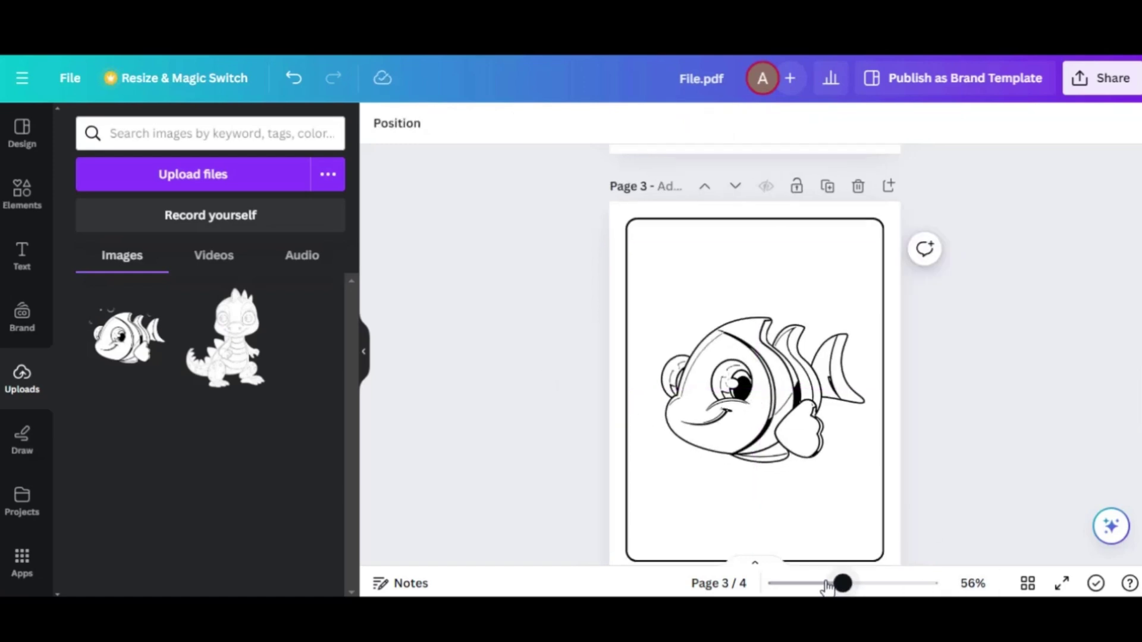
Step: Download all 4 pages of File.pdf as a PDF Print with the CMYK colour profile
{"action": "left_click", "coordinate": [1087, 92]}
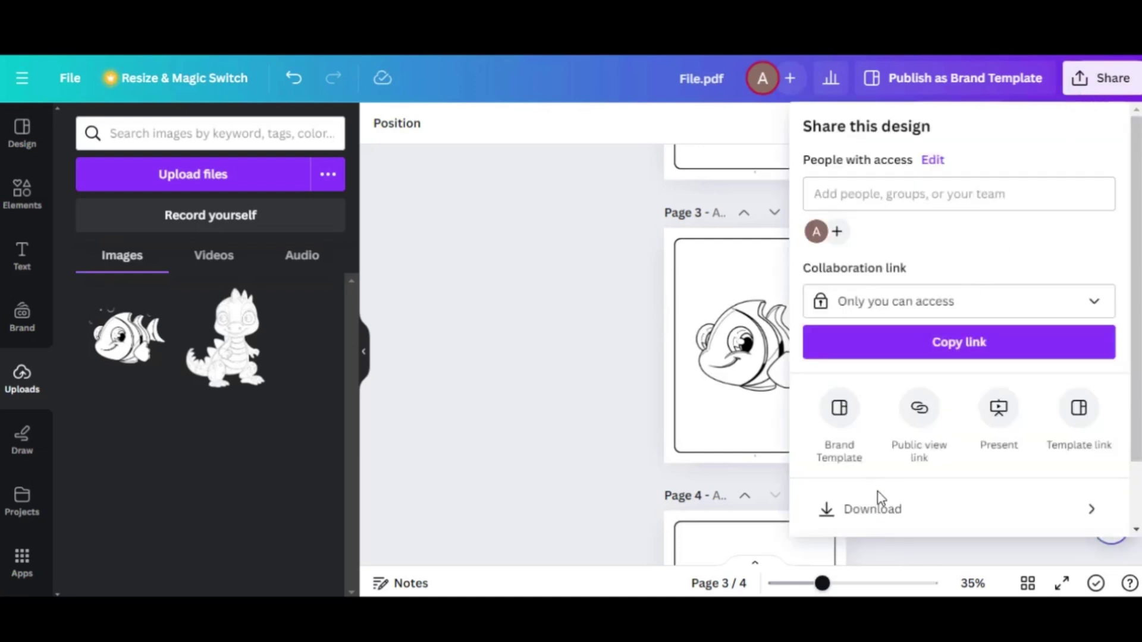
{"action": "left_click", "coordinate": [881, 515]}
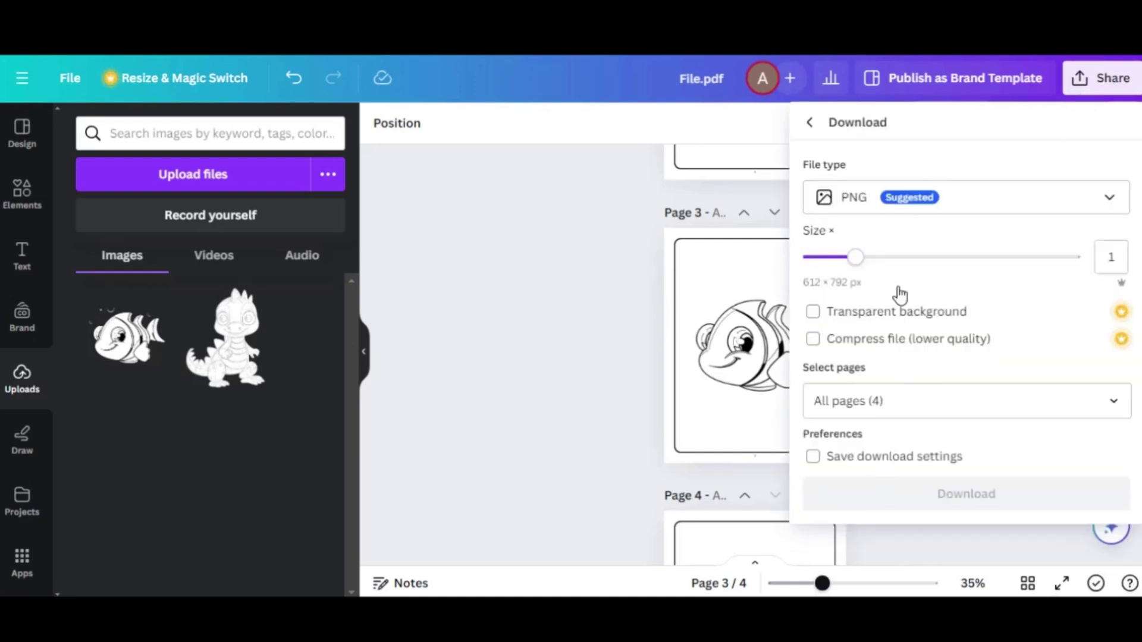
{"action": "left_click", "coordinate": [905, 205]}
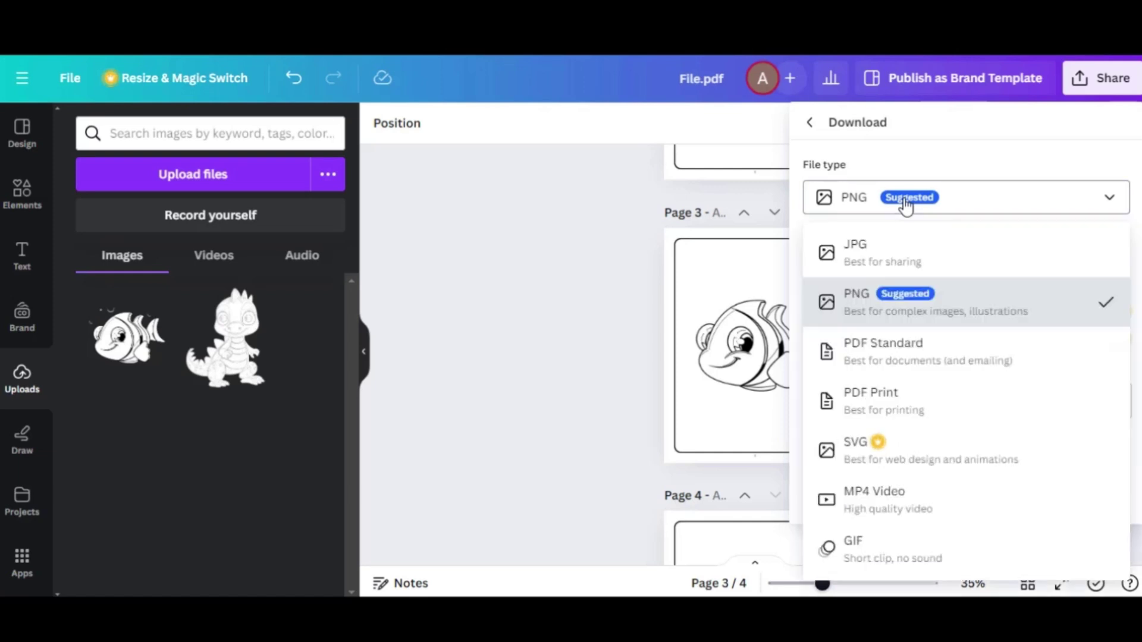
{"action": "left_click", "coordinate": [889, 399]}
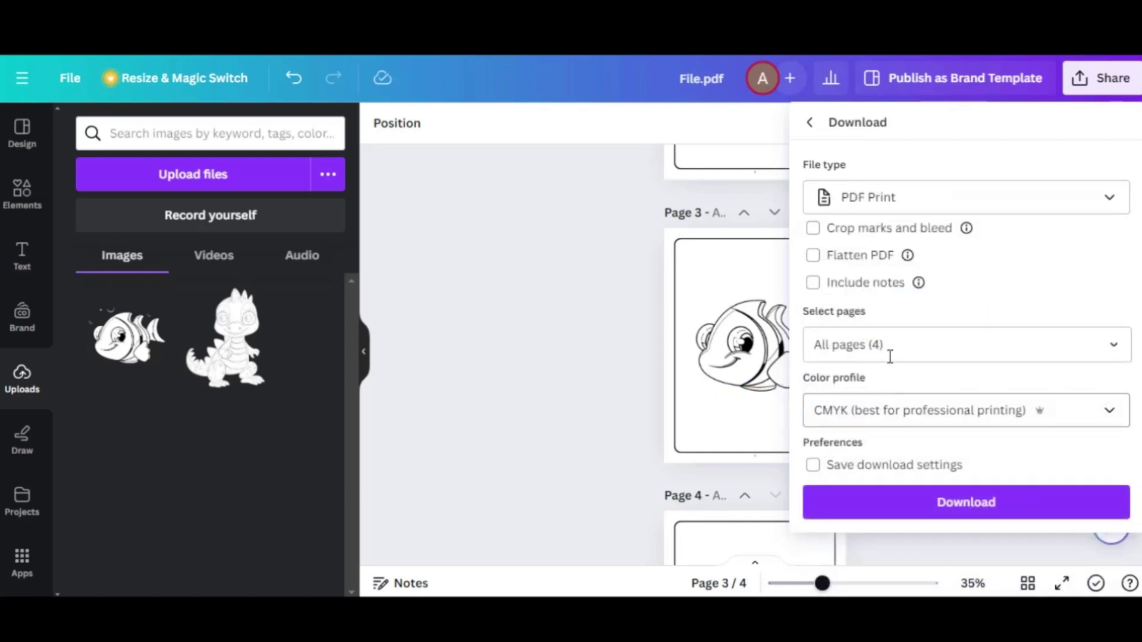
{"action": "left_click", "coordinate": [889, 417]}
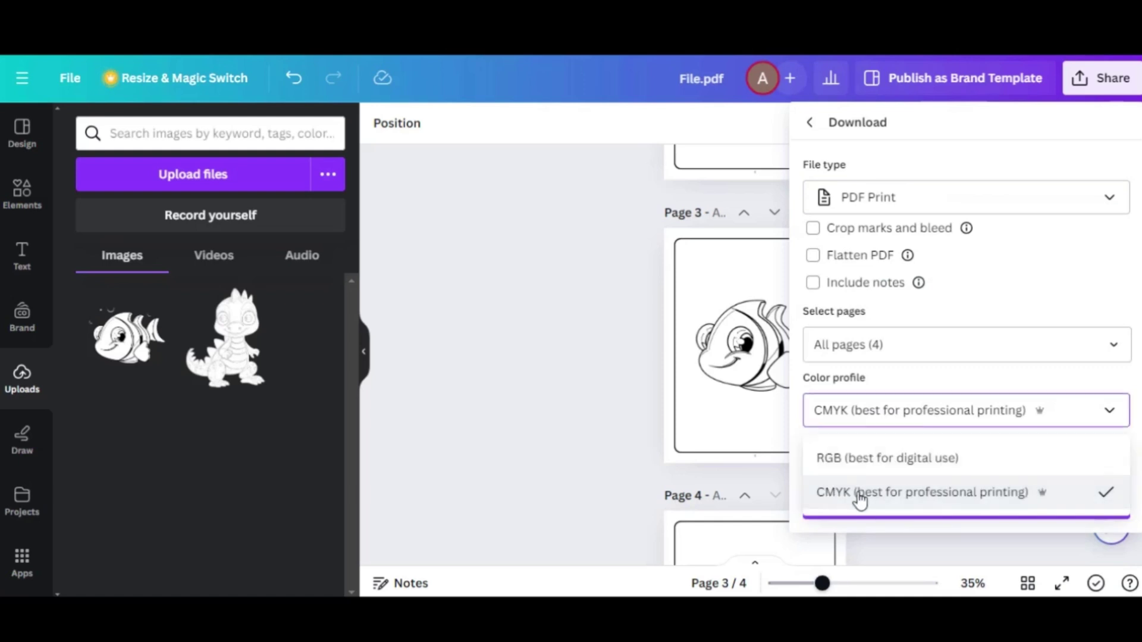
{"action": "left_click", "coordinate": [876, 499]}
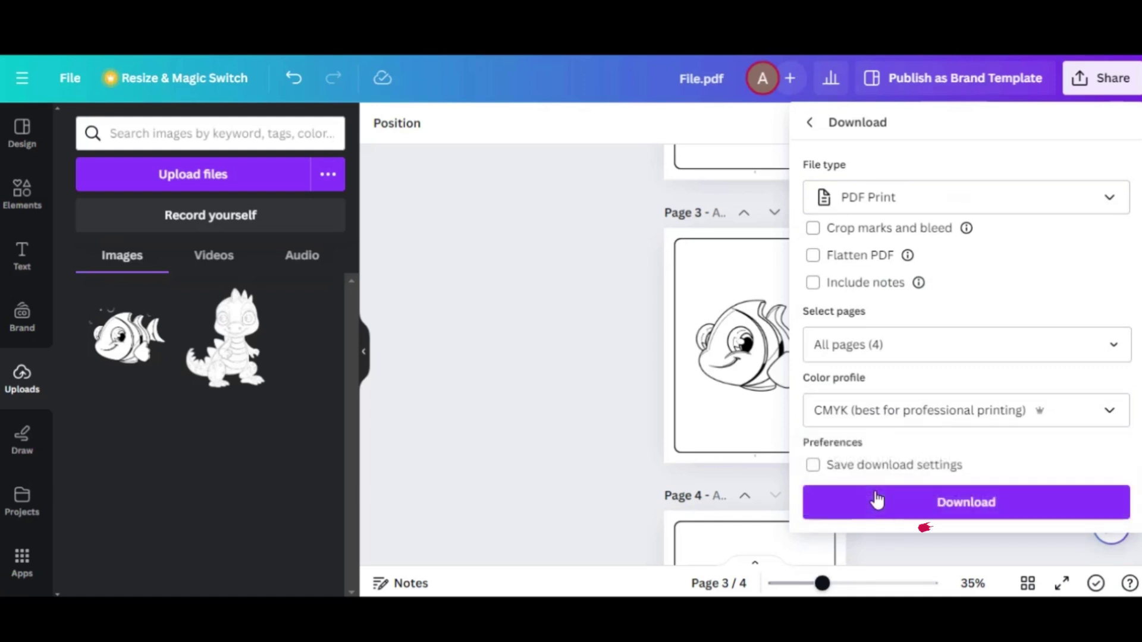
{"action": "left_click", "coordinate": [944, 504]}
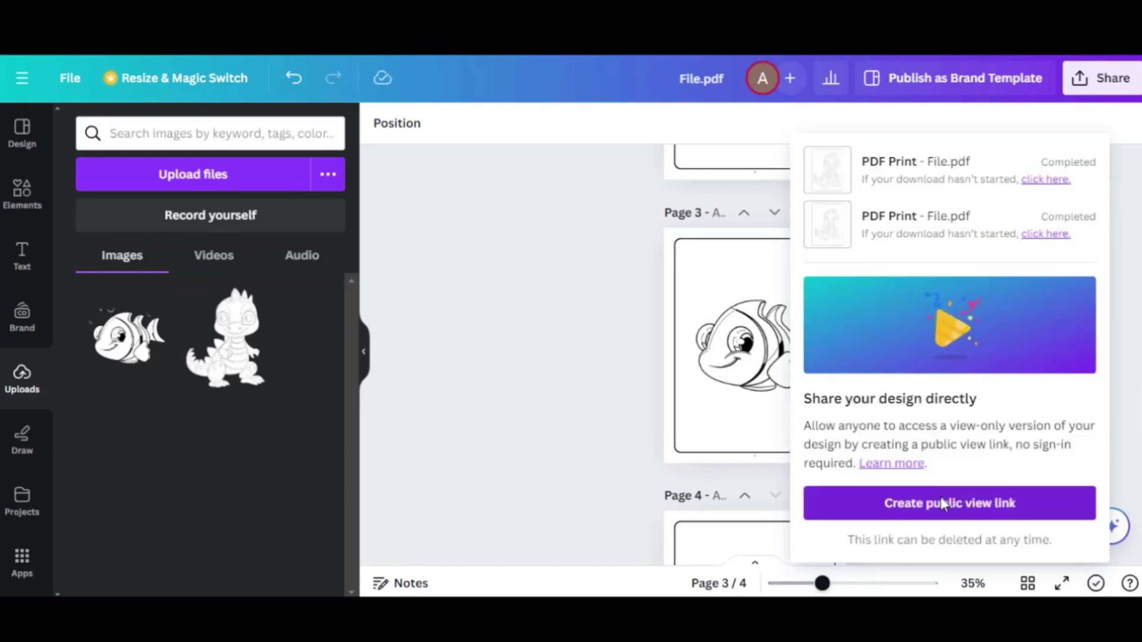